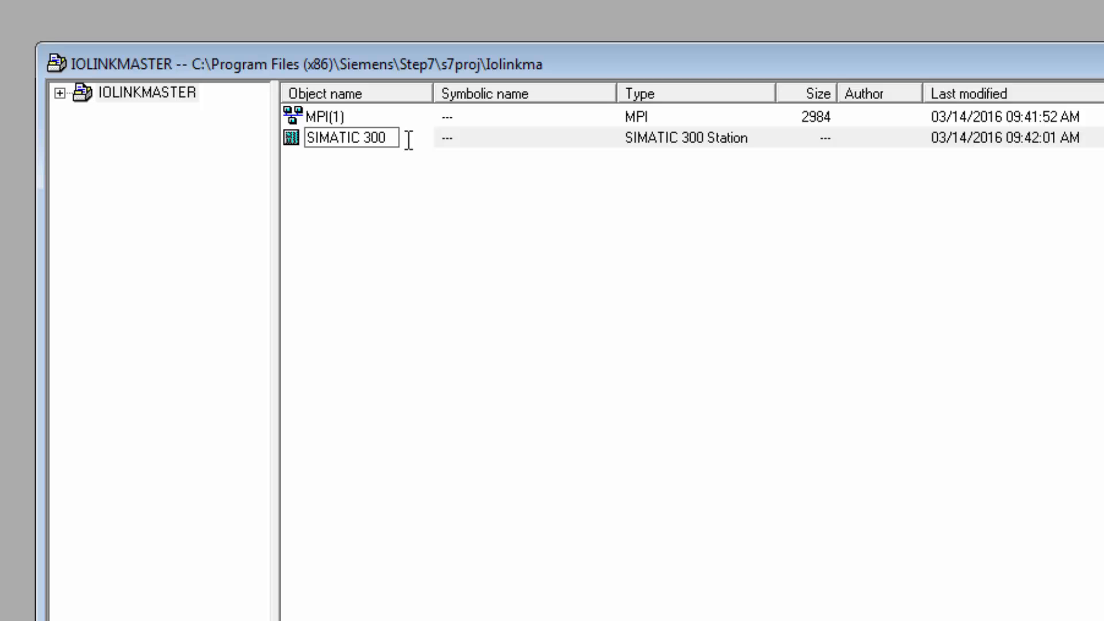
# Open the hardware configuration of the SIMATIC 300 station in the IOLINKMASTER project
pyautogui.press('Return')
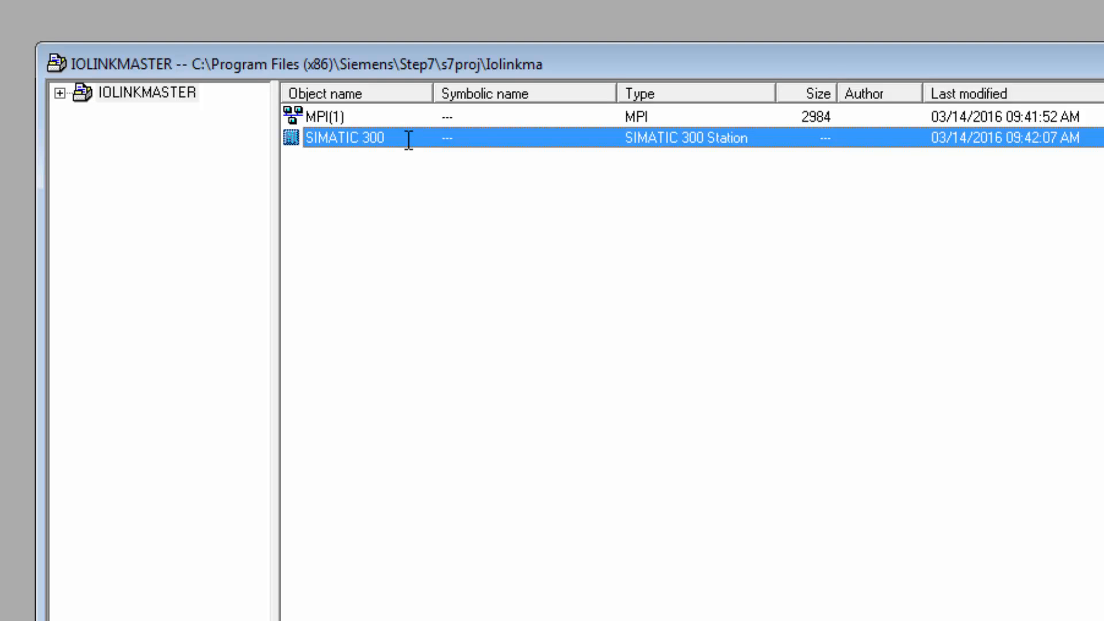
pyautogui.click(59, 92)
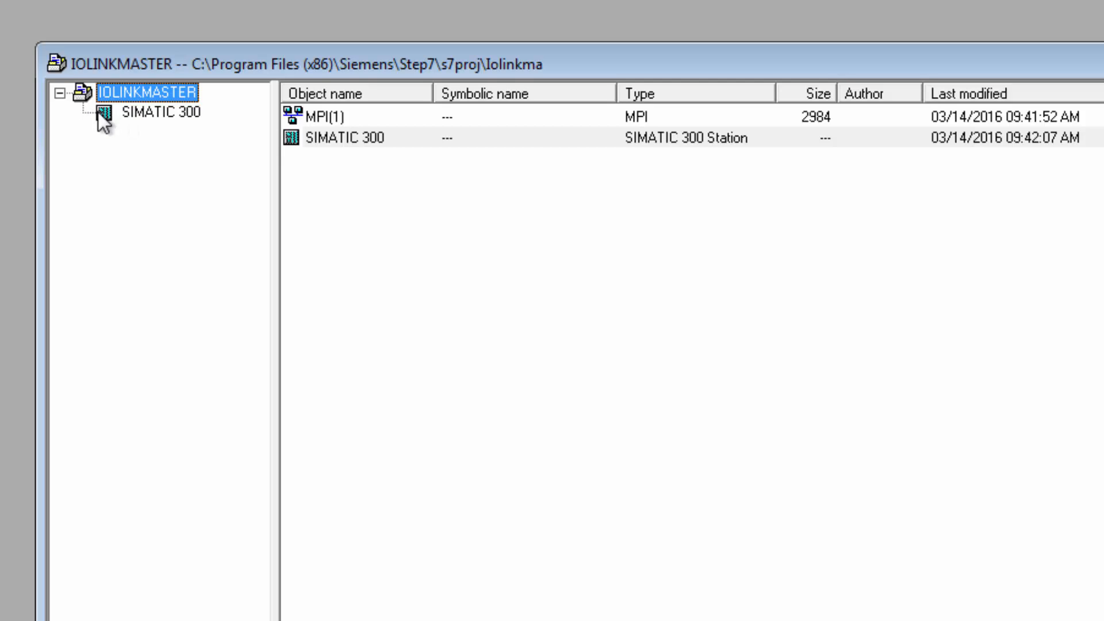
pyautogui.click(123, 111)
pyautogui.click(323, 118)
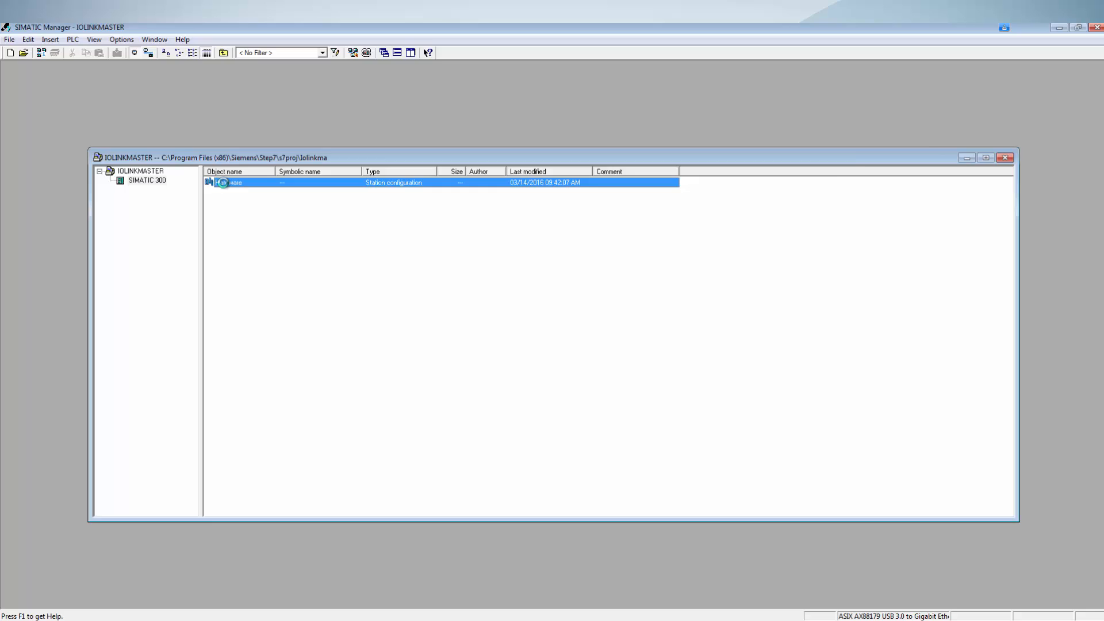
pyautogui.doubleClick(223, 183)
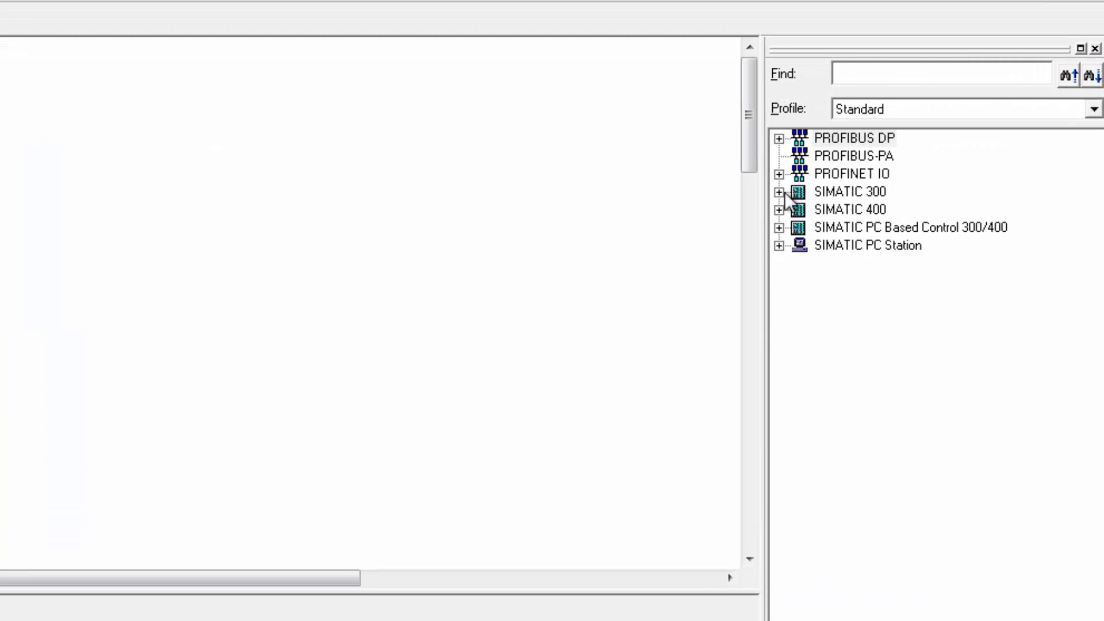
# Insert a Rail rack from the SIMATIC 300 RACK-300 catalog into the station configuration
pyautogui.click(780, 191)
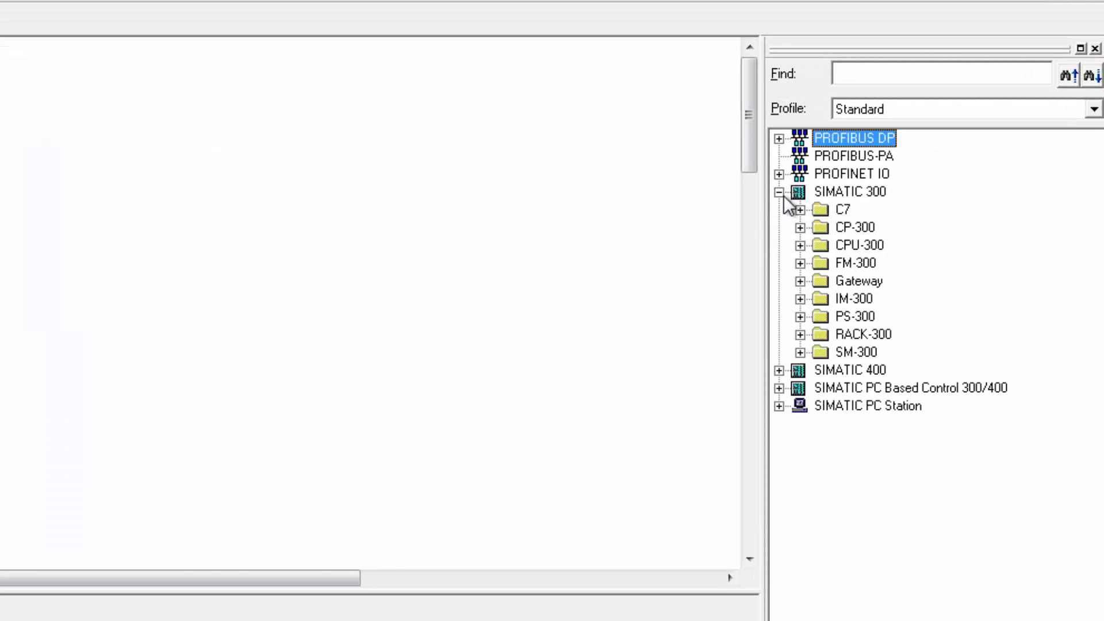
pyautogui.click(800, 335)
pyautogui.moveTo(864, 352); pyautogui.dragTo(109, 215)
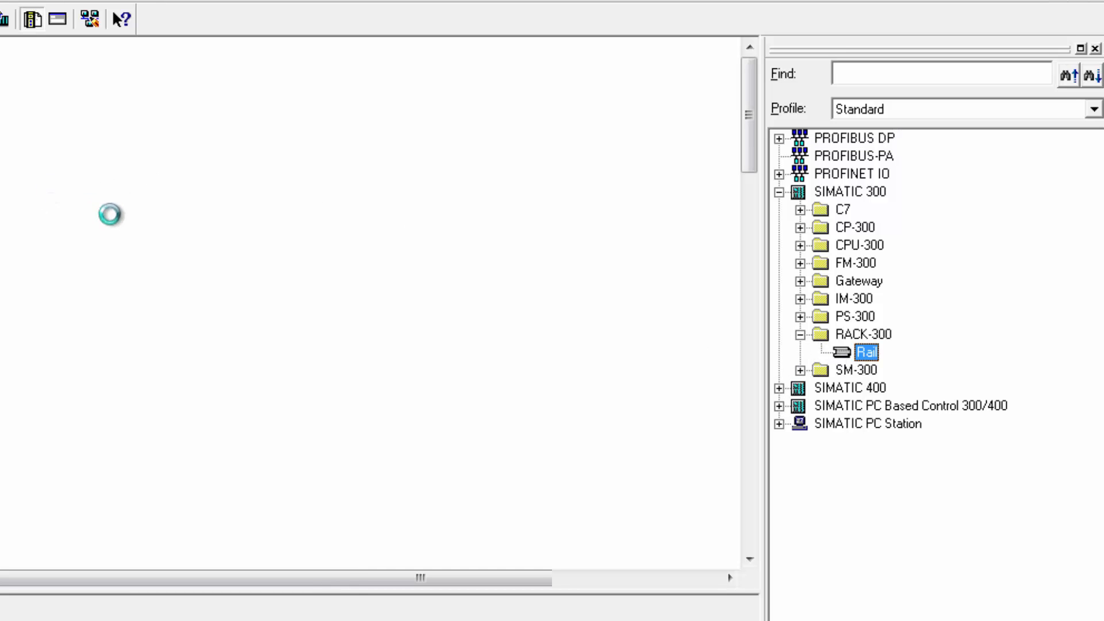
pyautogui.moveTo(324, 345); pyautogui.dragTo(490, 422)
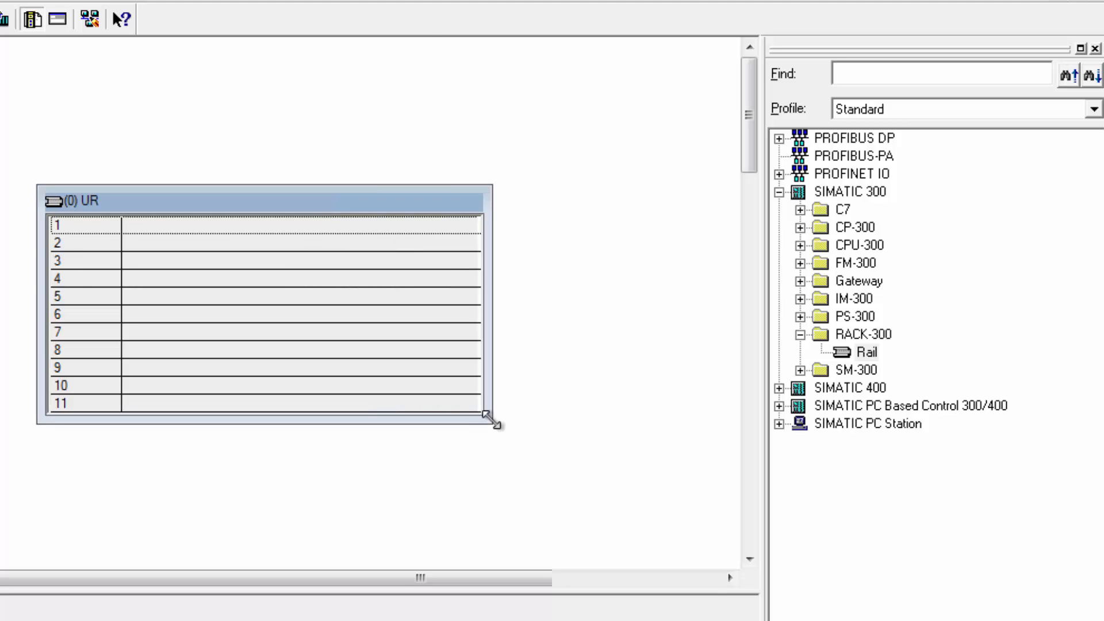
# Place the CPU 315-2 PN/DP, order number 6ES7 315-2EH14-0AB0, into slot 2 of the rack
pyautogui.click(800, 245)
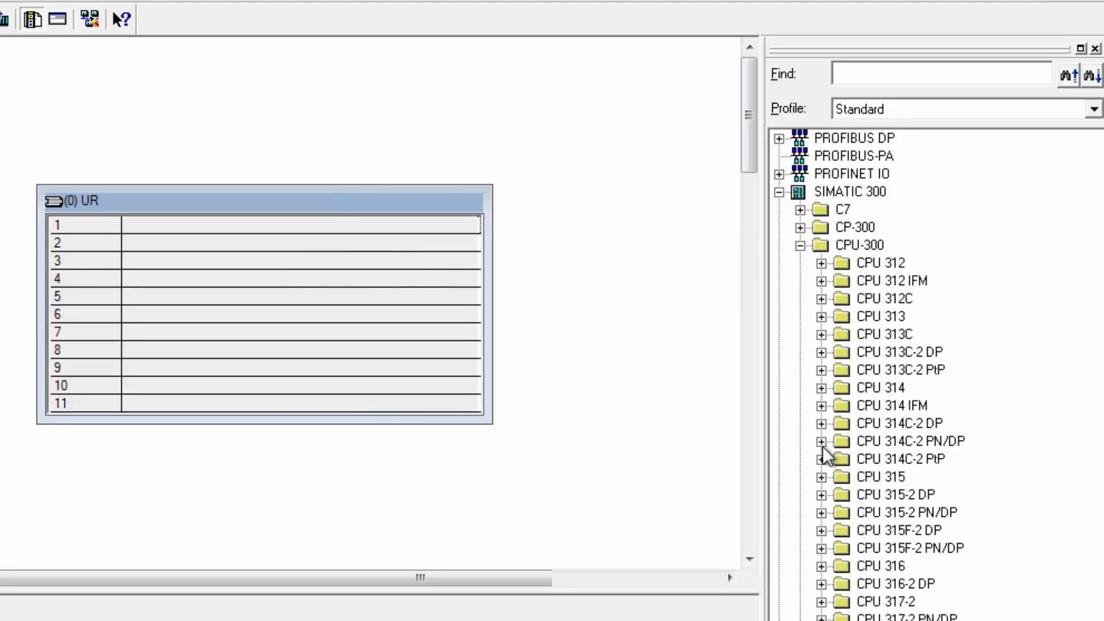
pyautogui.click(821, 512)
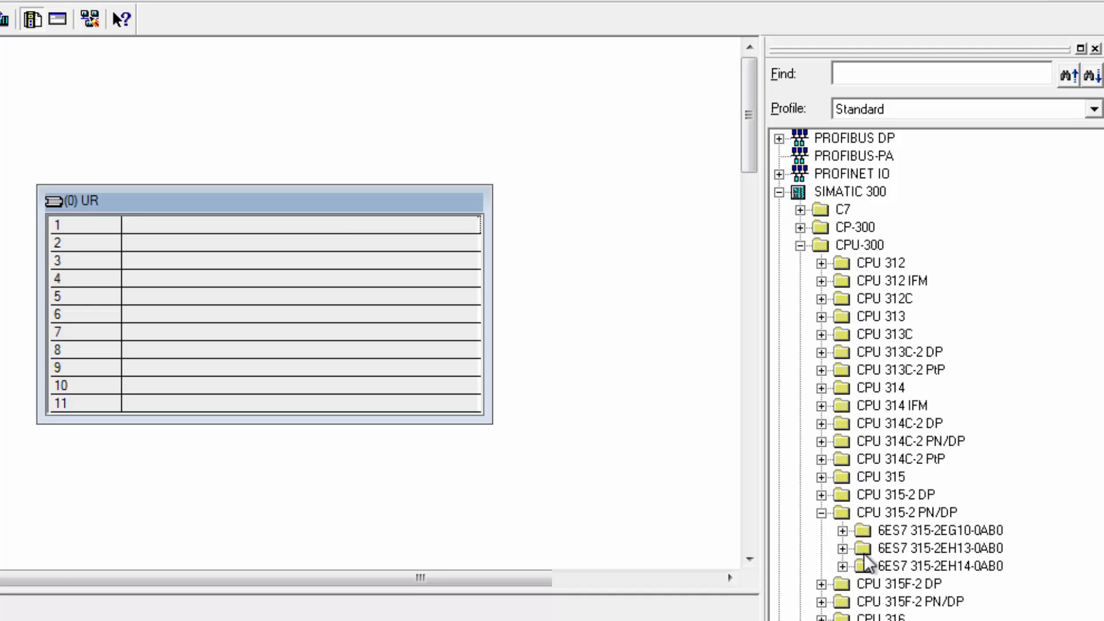
pyautogui.click(843, 566)
pyautogui.moveTo(899, 600); pyautogui.dragTo(181, 238)
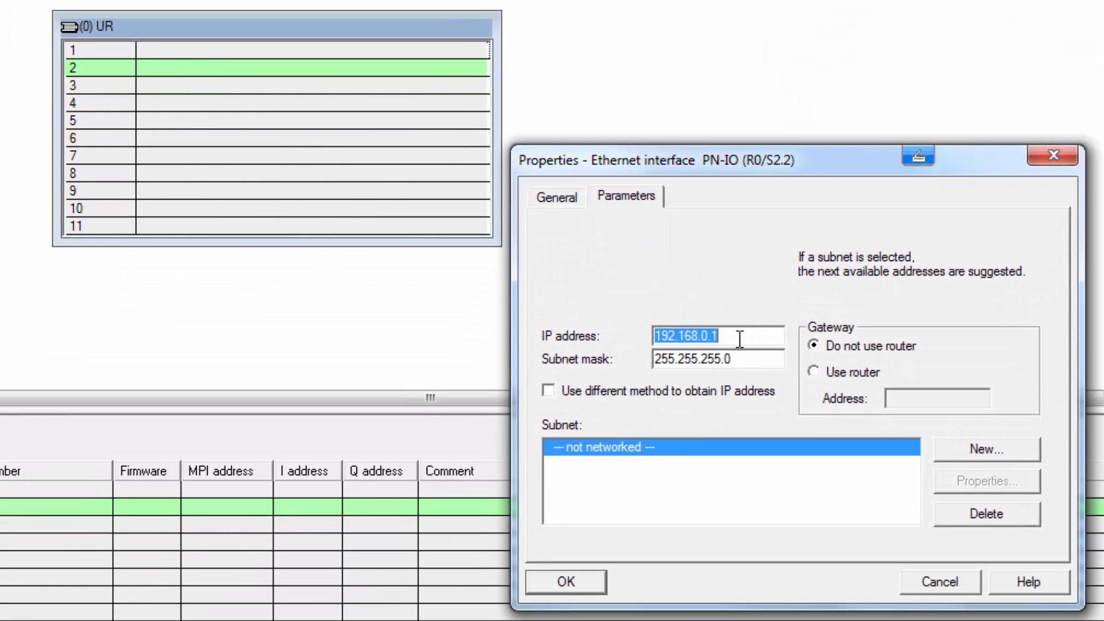
# Set the CPU's PROFINET IP address to 192.168.0.100 and create a new Ethernet subnet named IOLM
pyautogui.click(740, 339)
pyautogui.write('00')
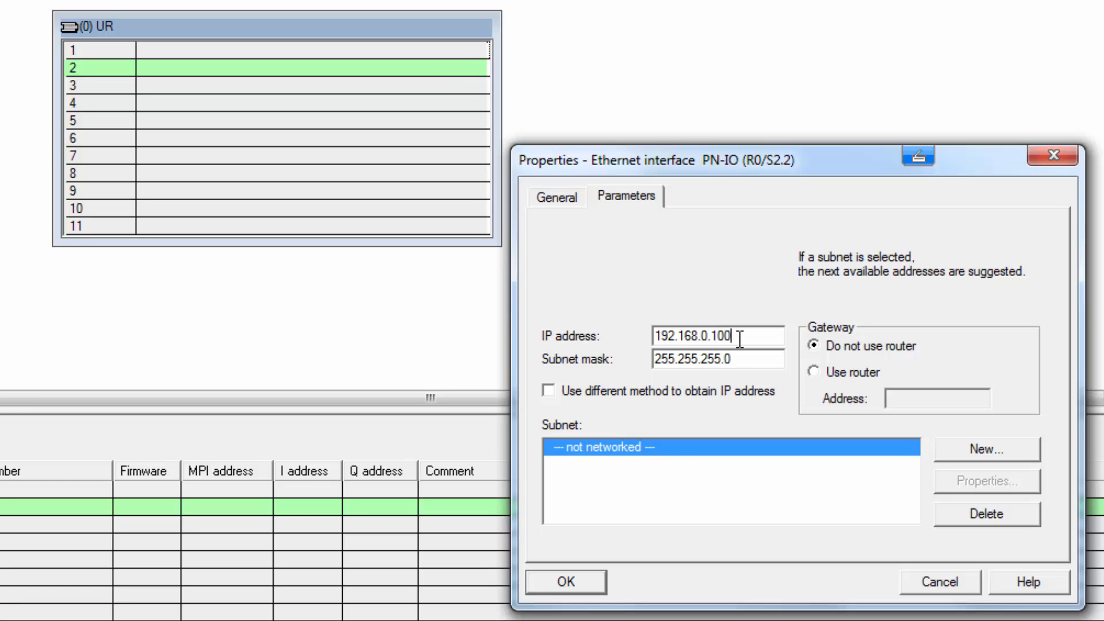
pyautogui.click(956, 455)
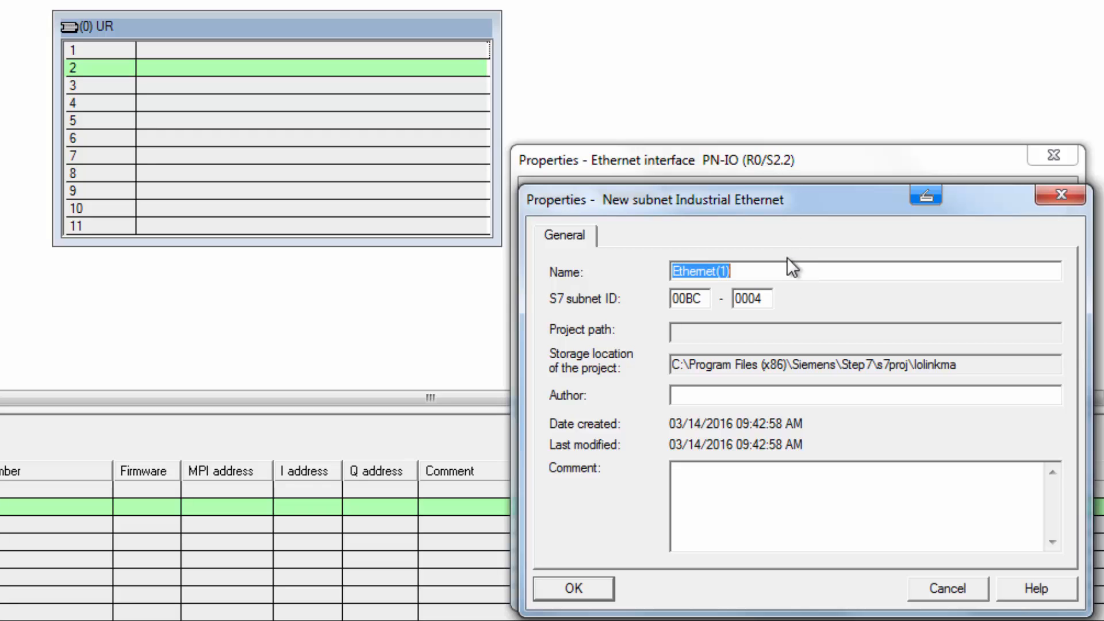
pyautogui.write('IOLM')
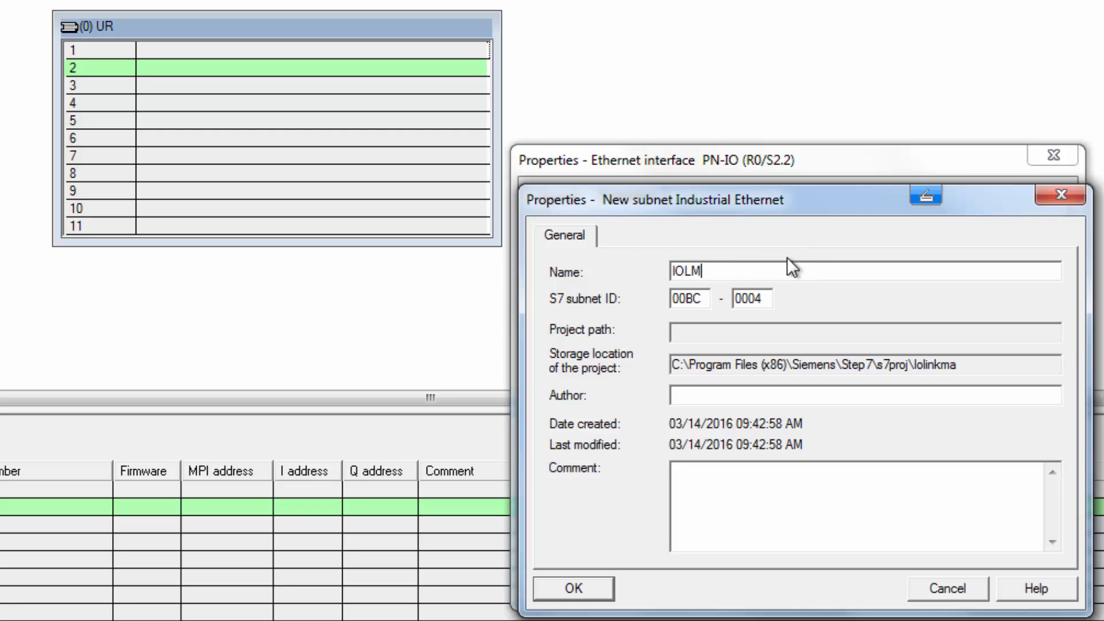
pyautogui.click(569, 588)
pyautogui.click(569, 582)
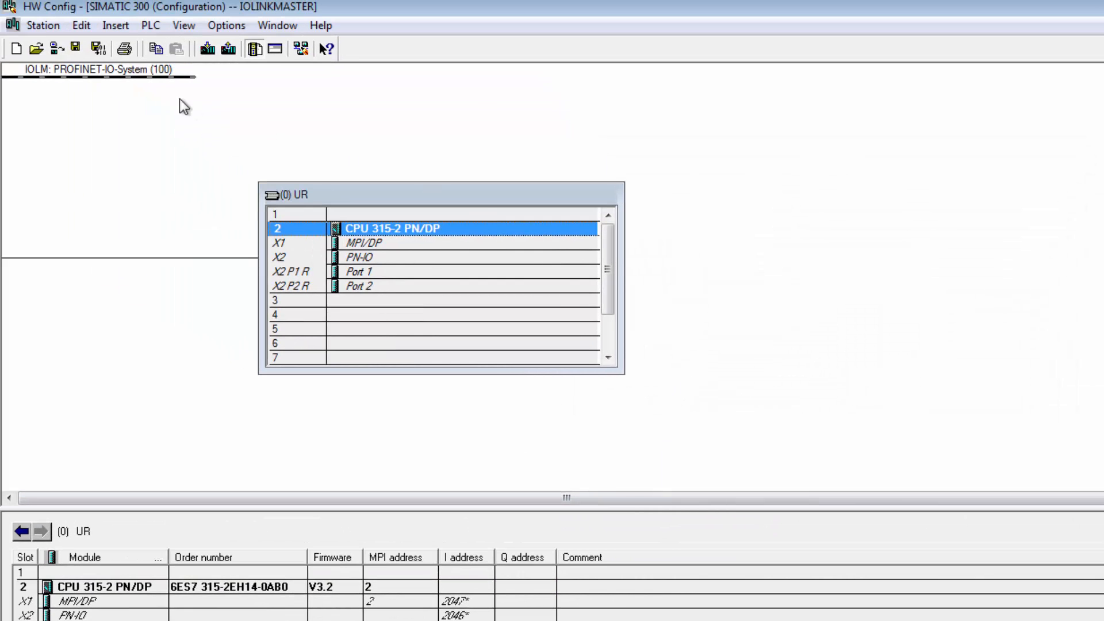
# Move the IOLM PROFINET-IO-System line to the right of the rack
pyautogui.moveTo(144, 79); pyautogui.dragTo(921, 260)
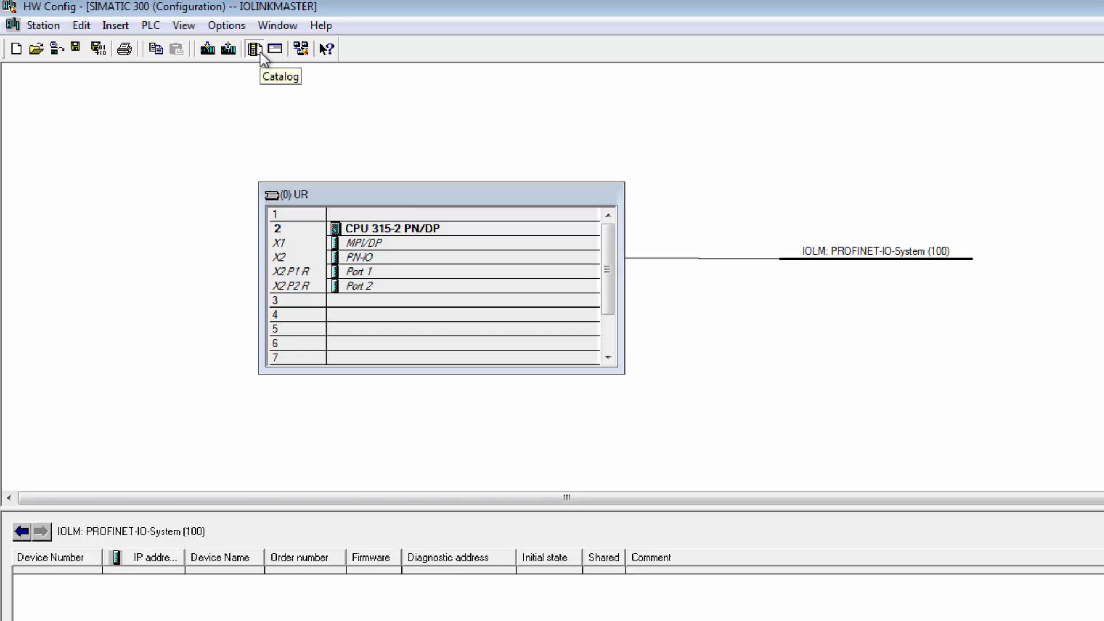
# Install the SICK GSD file from the IOLM\GSDML_IOLG2PN-03208R01 folder on the desktop
pyautogui.click(241, 29)
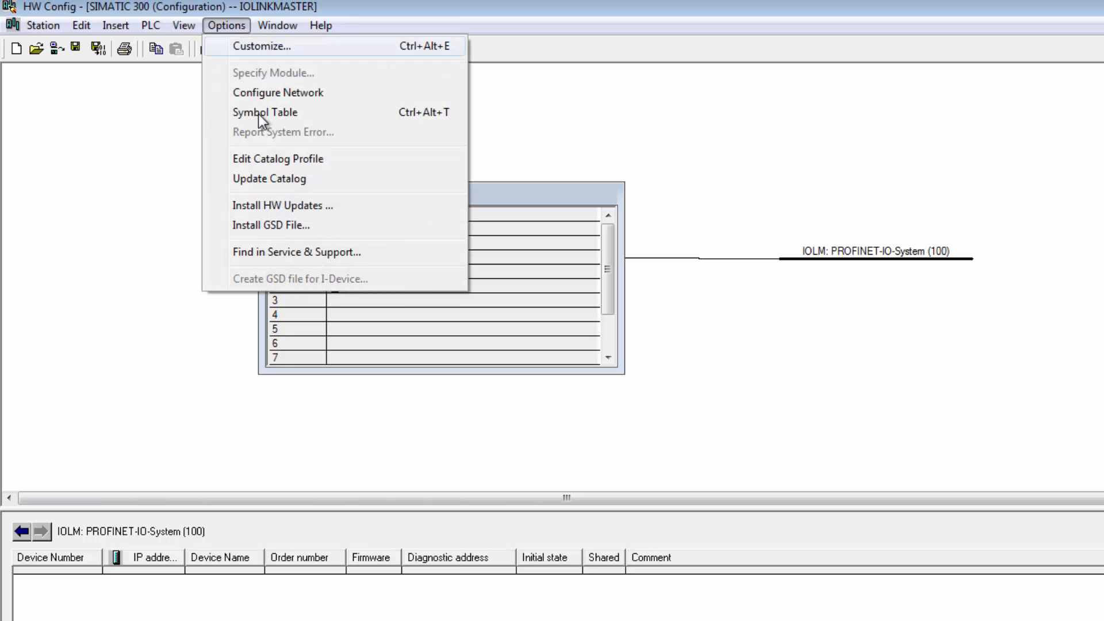
pyautogui.click(273, 225)
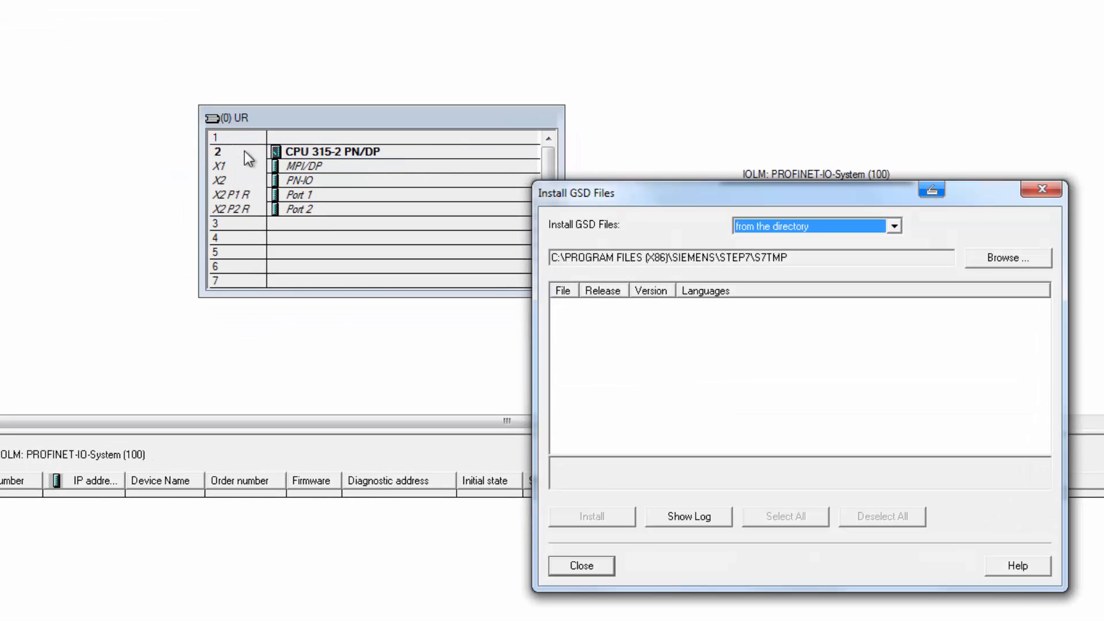
pyautogui.click(974, 258)
pyautogui.click(684, 389)
pyautogui.click(726, 404)
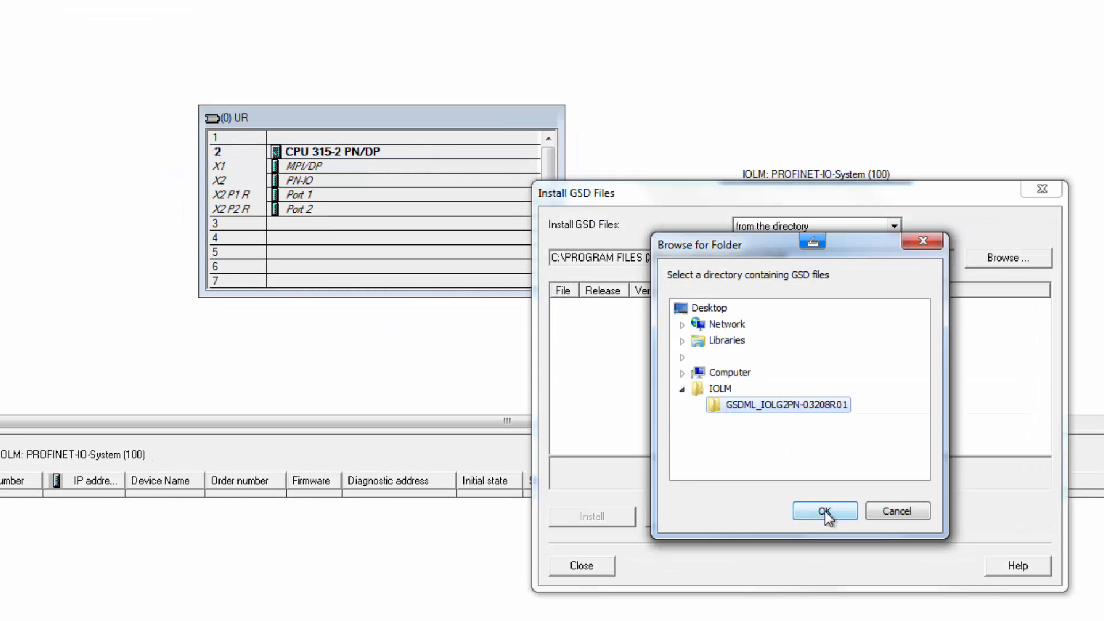
pyautogui.click(825, 511)
pyautogui.click(672, 306)
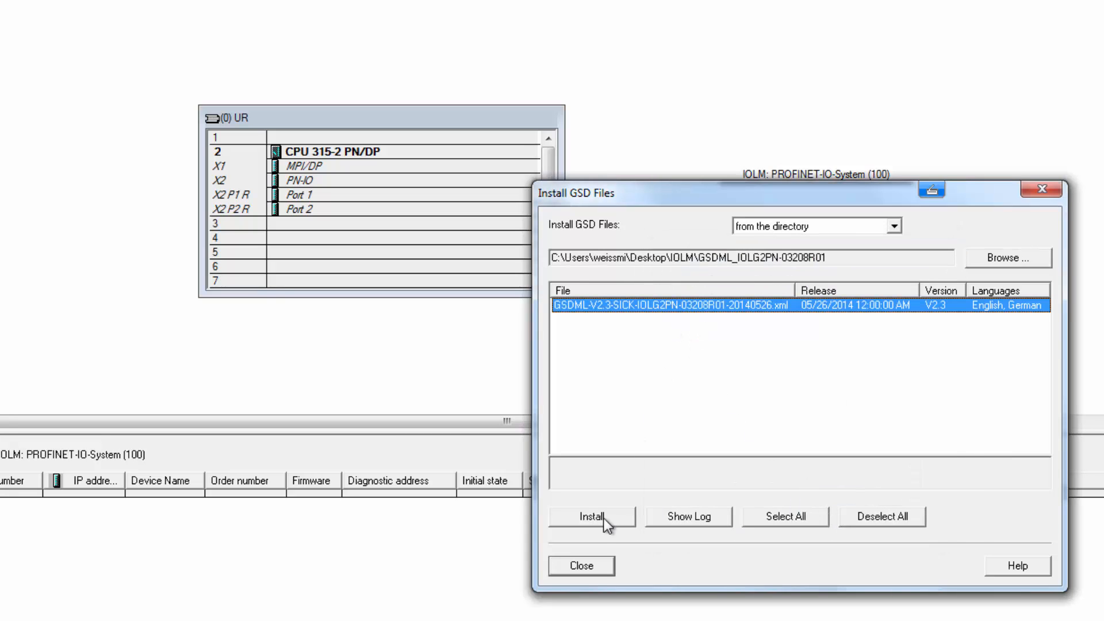
pyautogui.click(602, 517)
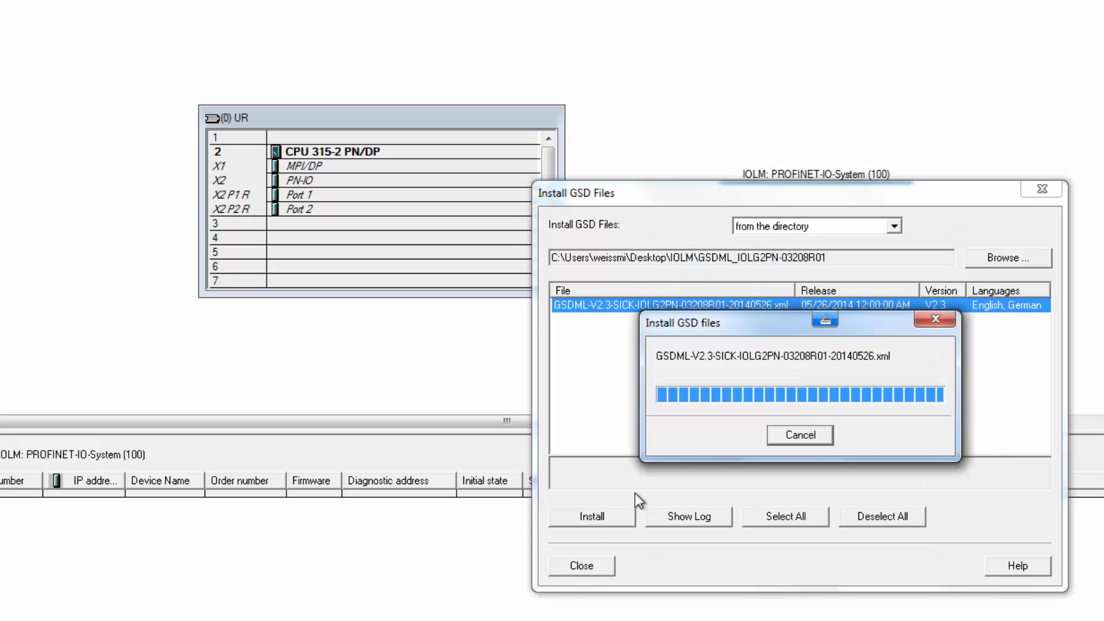
pyautogui.click(670, 427)
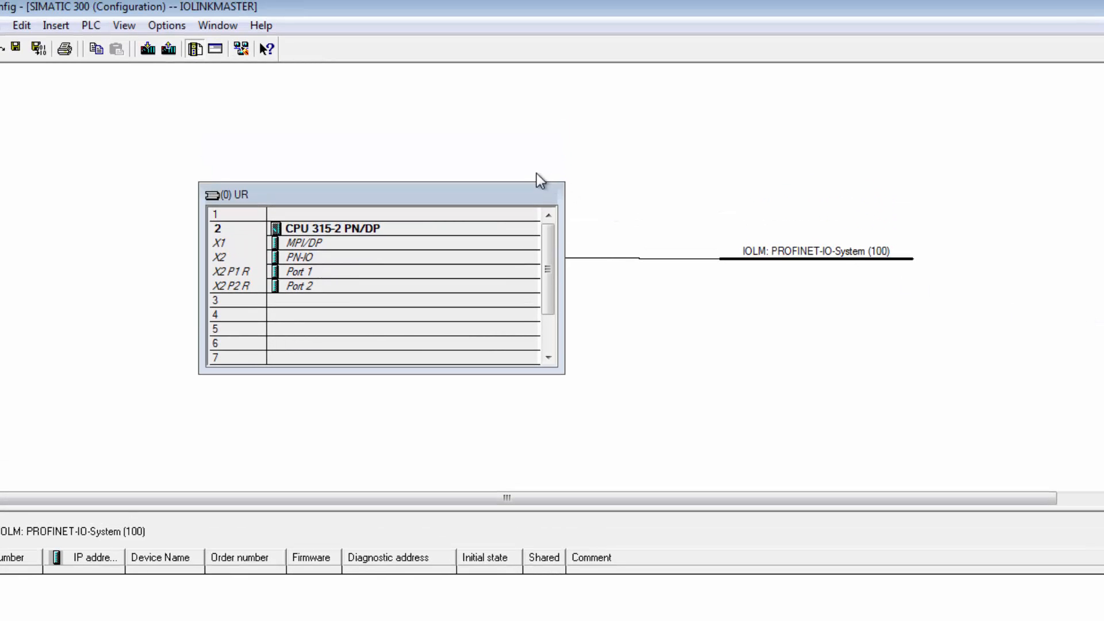
# Edit the Ethernet node of the IOLG2PN device found at 192.168.0.106 and assign its IP configuration
pyautogui.click(91, 26)
pyautogui.moveTo(353, 333)
pyautogui.click(396, 326)
pyautogui.click(880, 132)
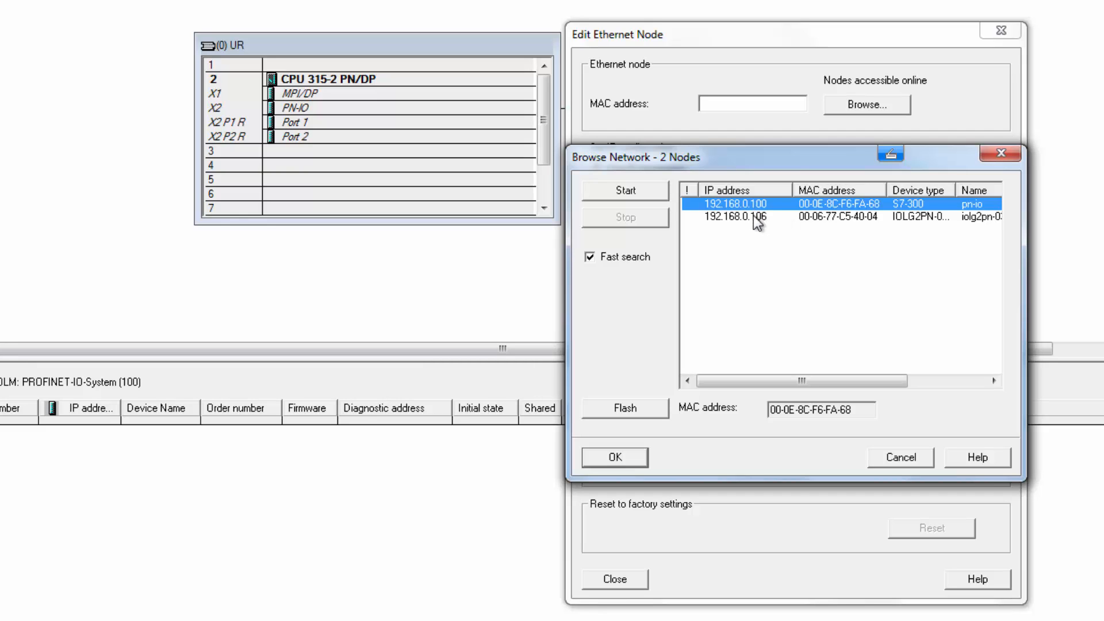
pyautogui.click(754, 217)
pyautogui.click(614, 458)
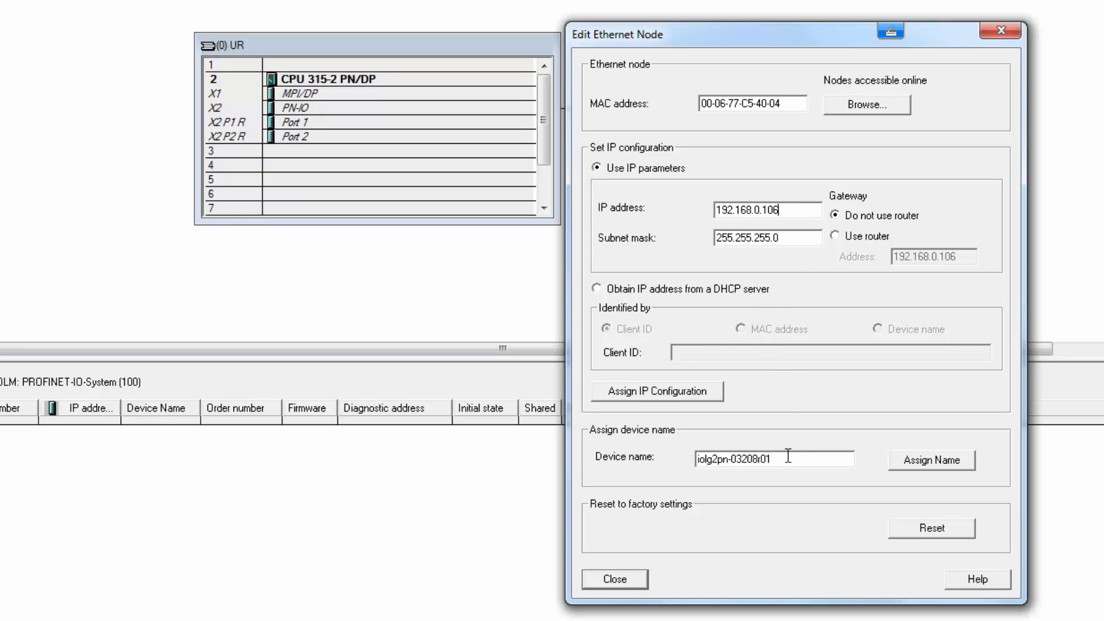
pyautogui.click(685, 394)
# Assign the device name SICKPN to the Ethernet node and close the dialog
pyautogui.moveTo(791, 458); pyautogui.dragTo(636, 453)
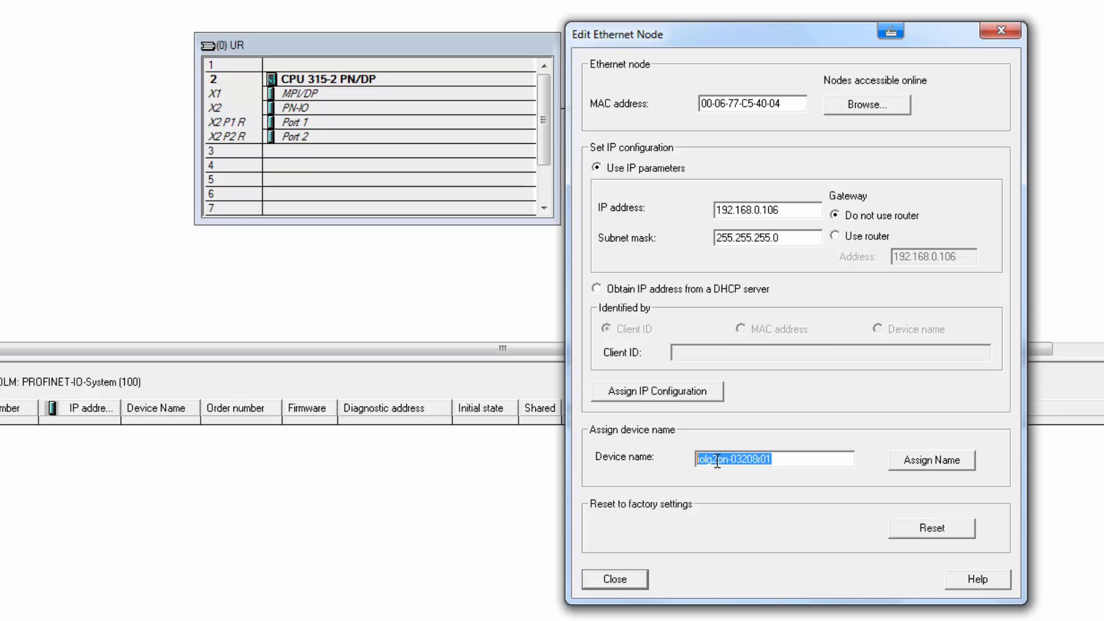
pyautogui.write('SICRPN')
pyautogui.click(940, 457)
pyautogui.click(681, 352)
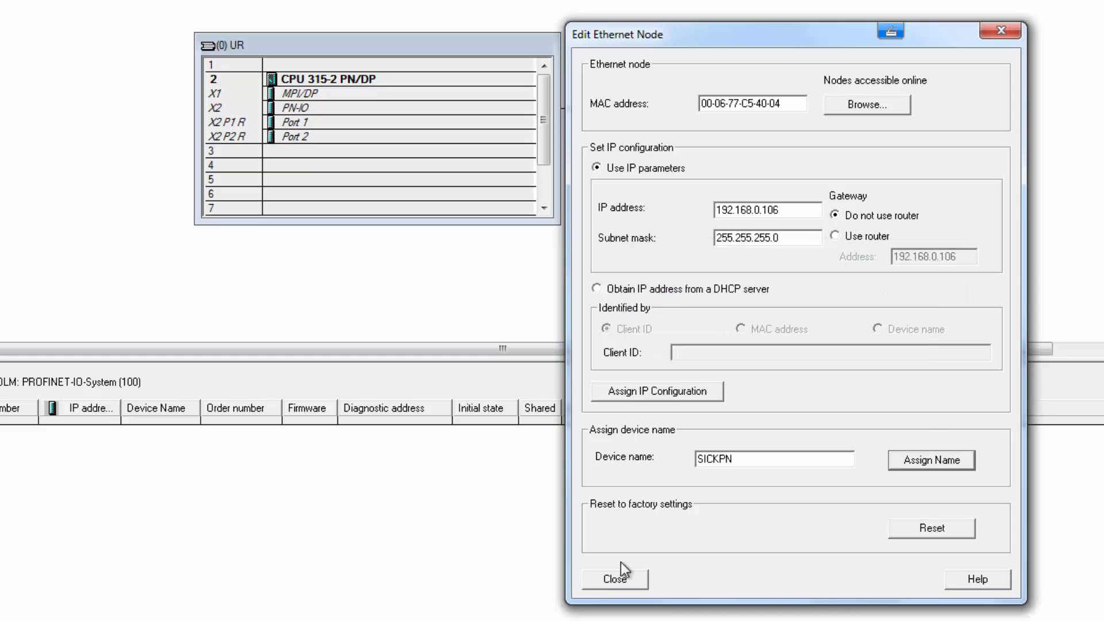
pyautogui.click(615, 578)
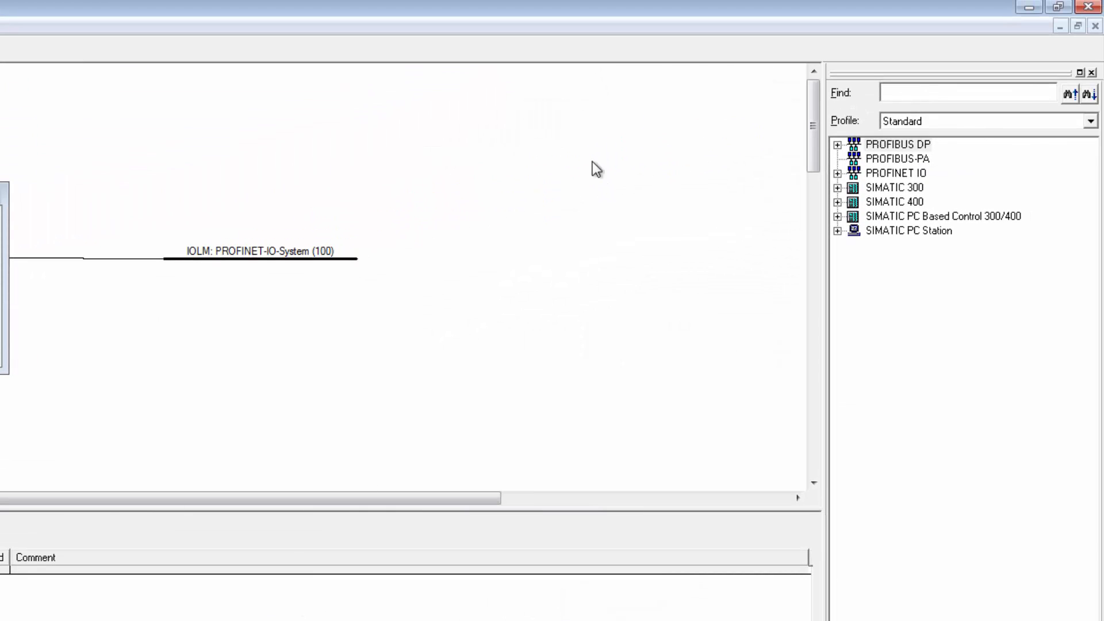
# Attach the SICK IOLG2PN-03208R01 device from Additional Field Devices to the IOLM PROFINET-IO-System
pyautogui.click(837, 173)
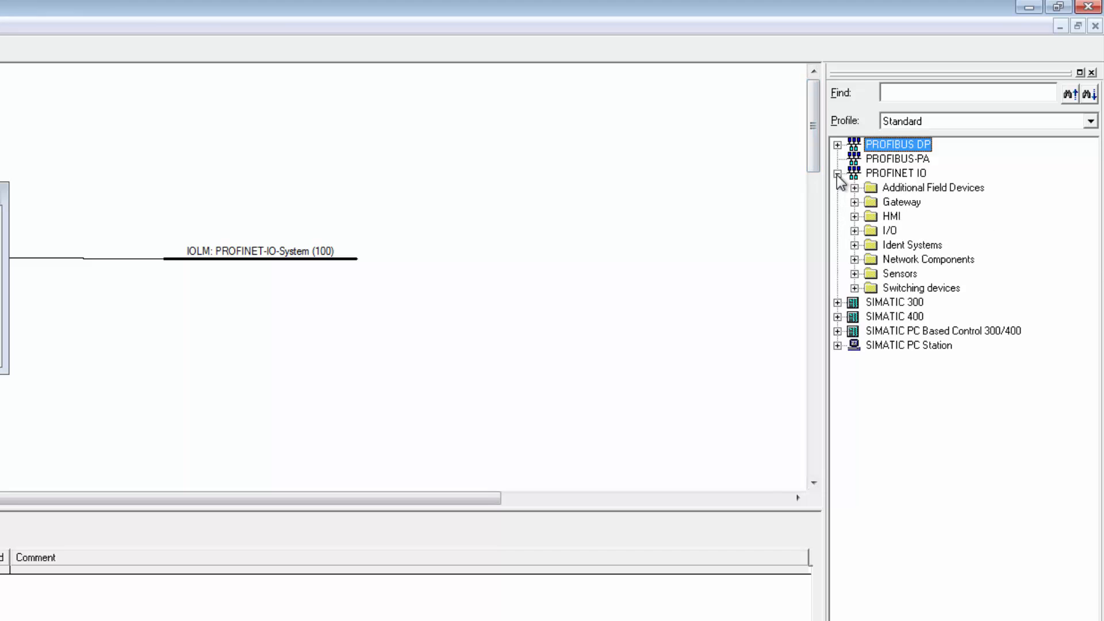
pyautogui.click(855, 188)
pyautogui.click(872, 202)
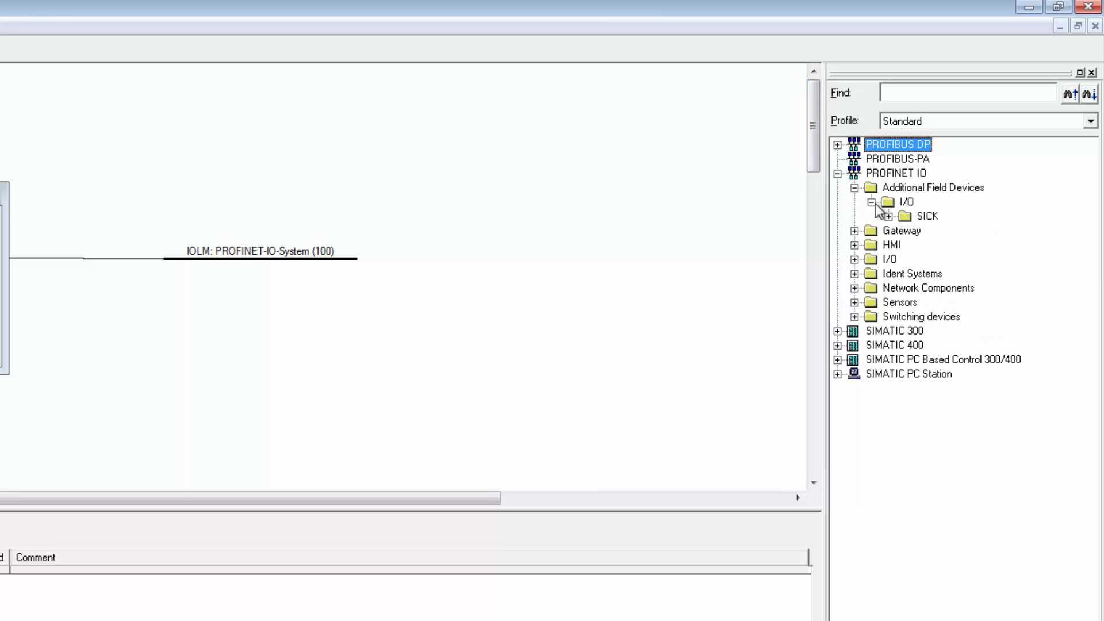
pyautogui.click(889, 216)
pyautogui.click(905, 231)
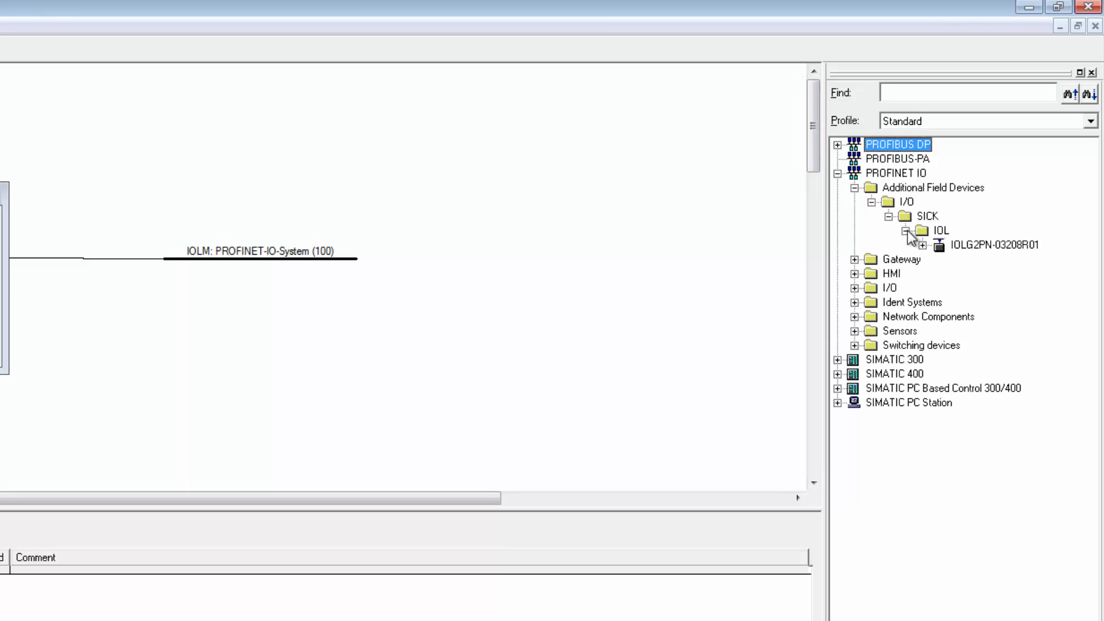
pyautogui.moveTo(952, 251); pyautogui.dragTo(255, 264)
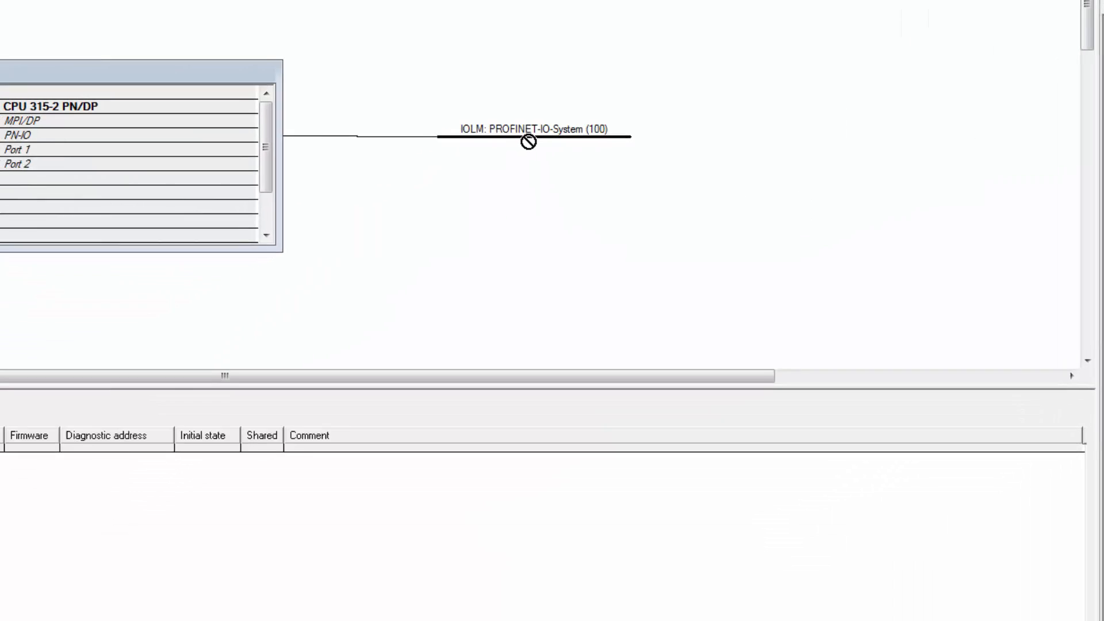
pyautogui.moveTo(528, 142); pyautogui.dragTo(549, 136)
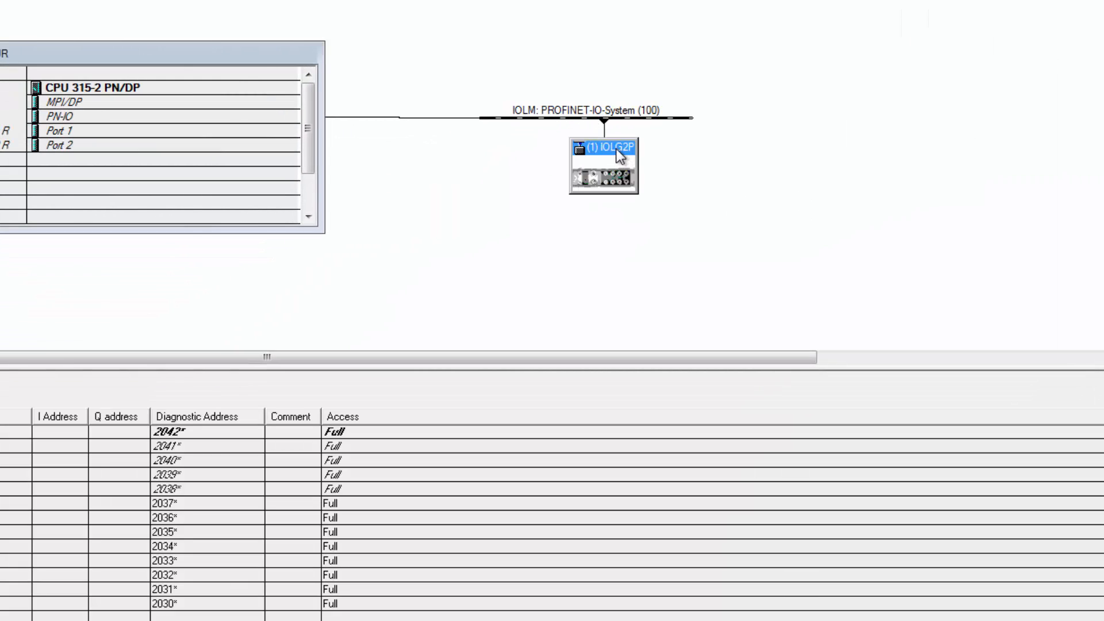
# Set the IO device's name to SICKPN in its properties
pyautogui.doubleClick(616, 149)
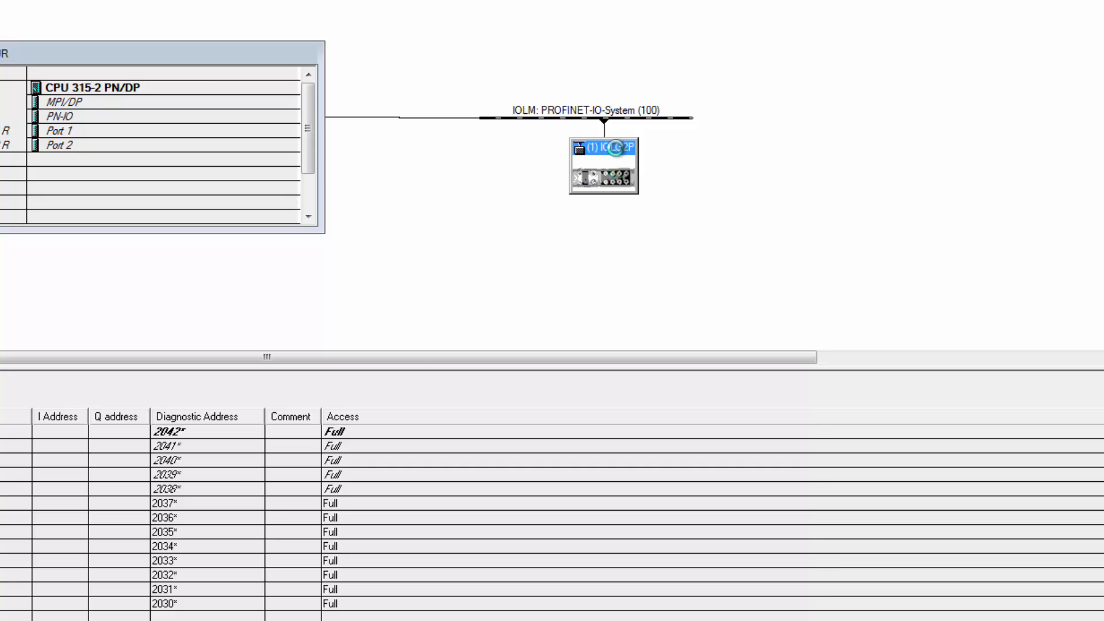
pyautogui.moveTo(541, 248); pyautogui.dragTo(426, 249)
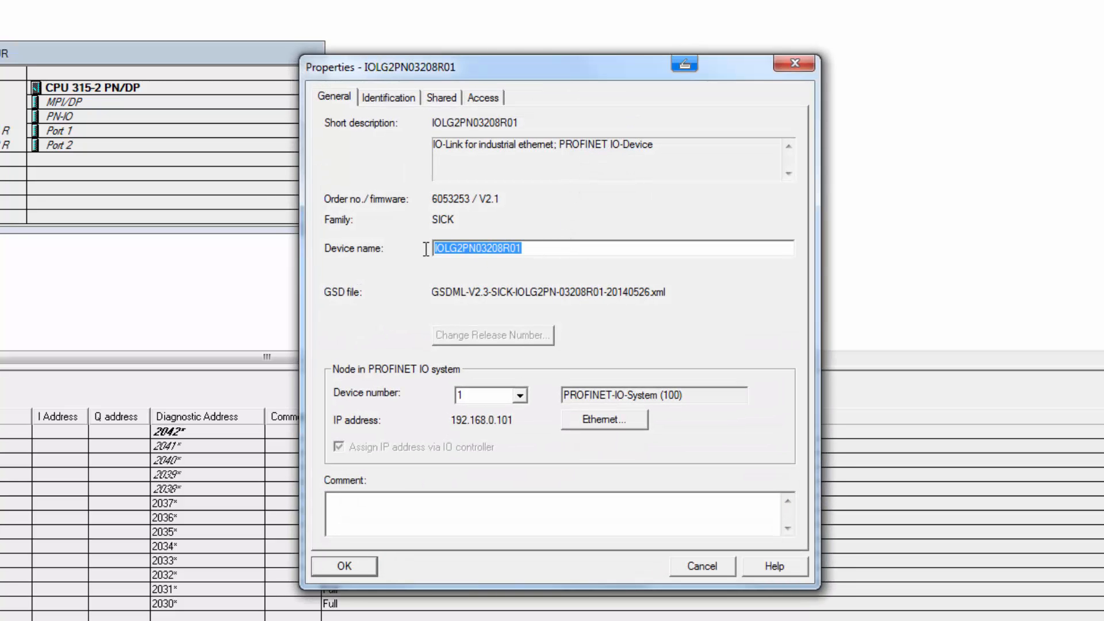
pyautogui.write('SICKPN')
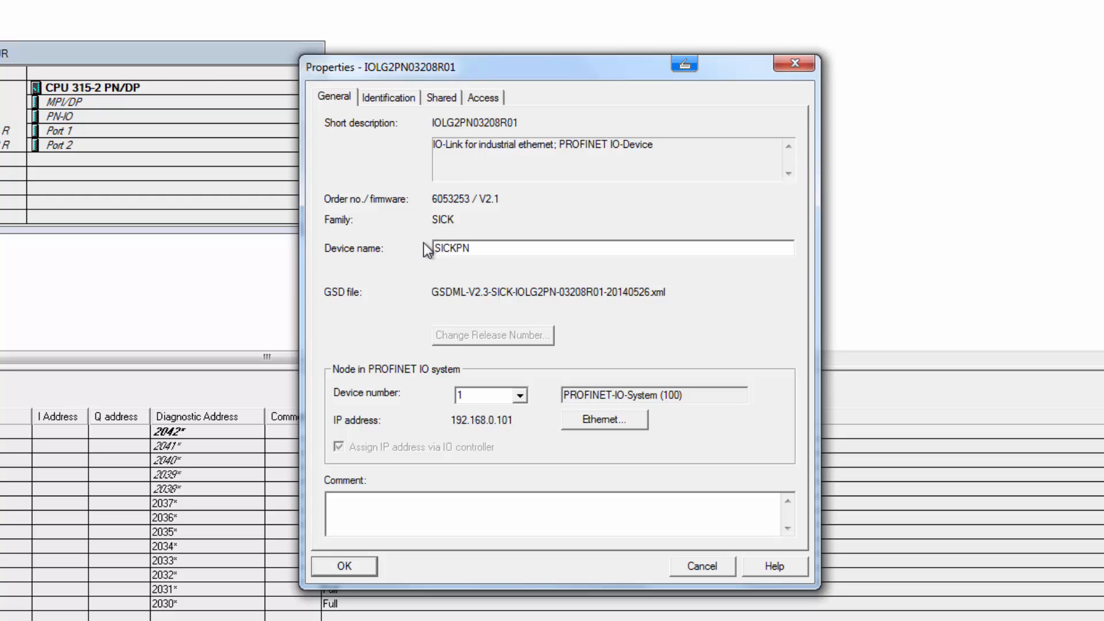
# Set the IO device's Ethernet IP address to 192.168.0.106 and close its properties
pyautogui.click(595, 419)
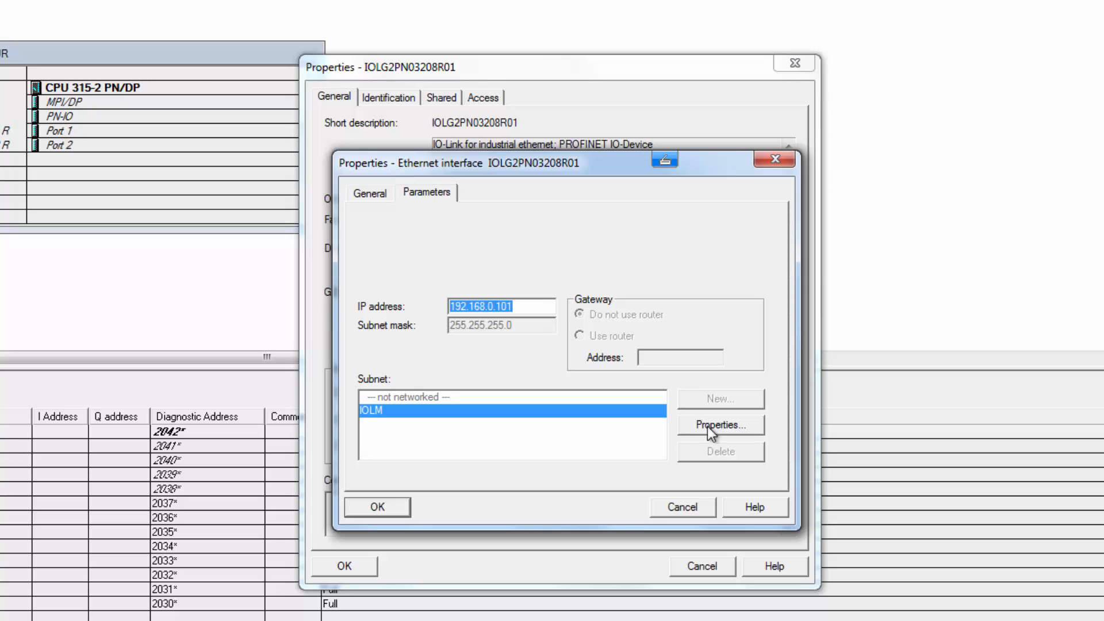
pyautogui.click(530, 308)
pyautogui.press('BackSpace')
pyautogui.write('6')
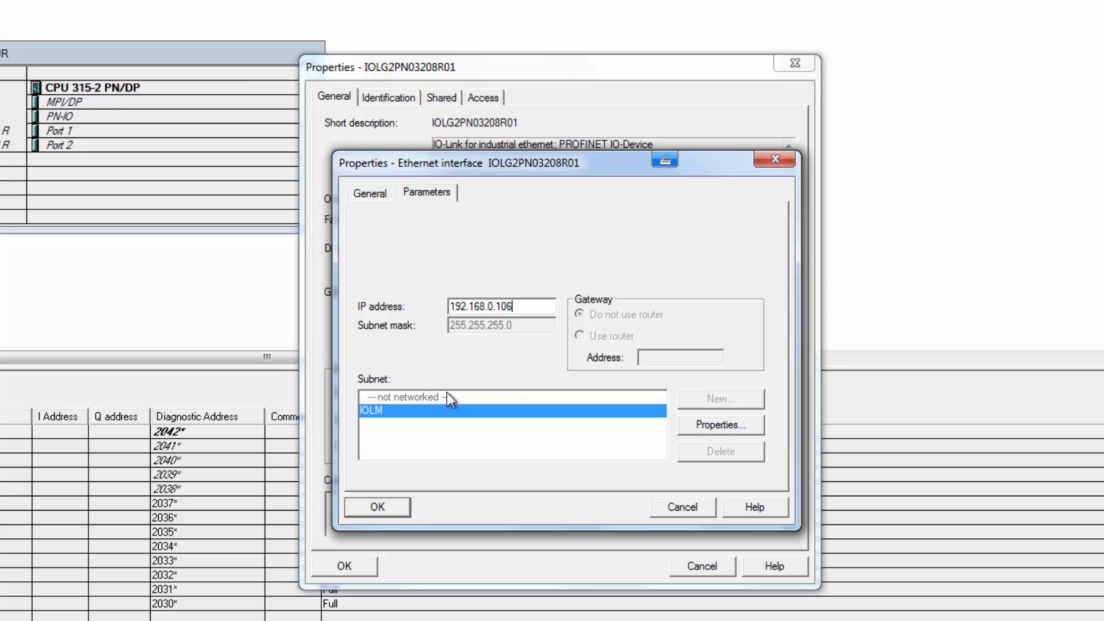
pyautogui.click(381, 509)
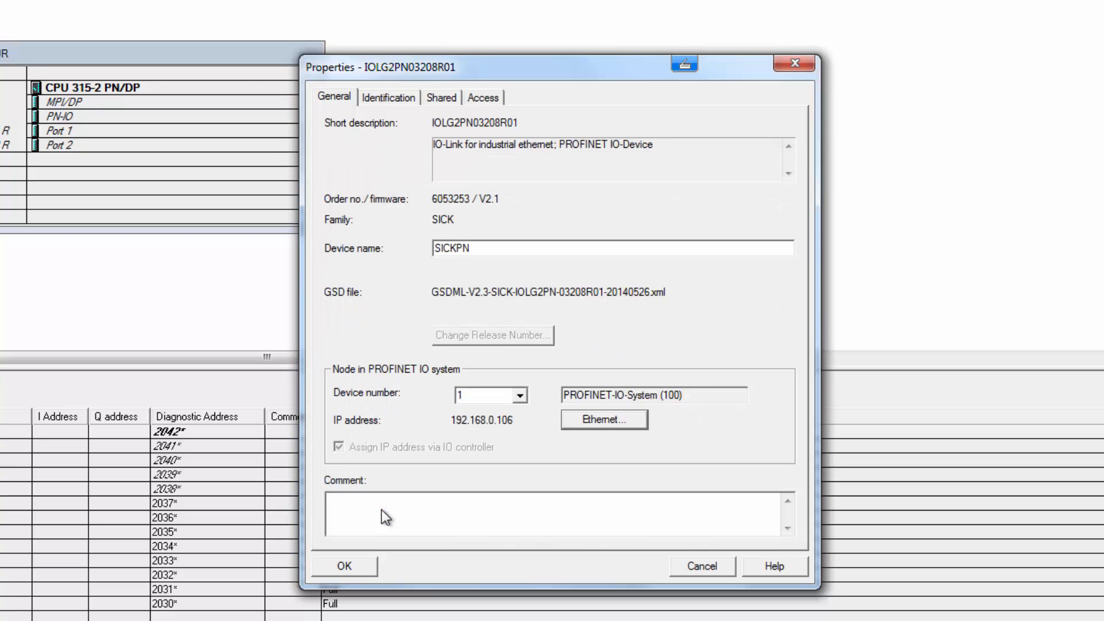
pyautogui.click(346, 567)
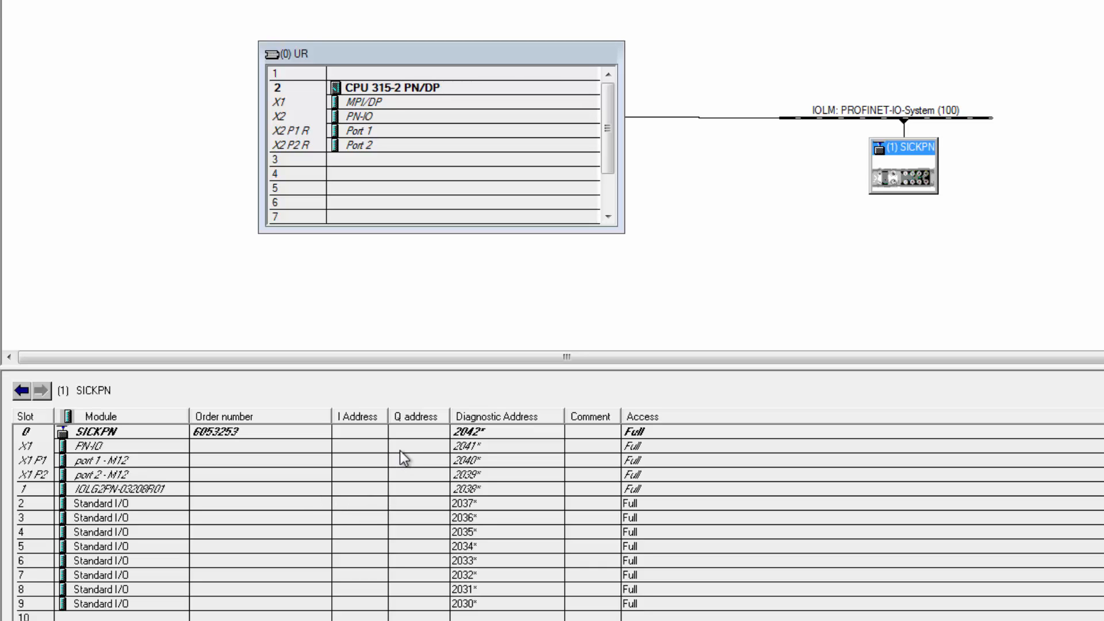
# Rename the IOLG2PN-03208R01 module in slot 1 to SICKPN
pyautogui.doubleClick(156, 488)
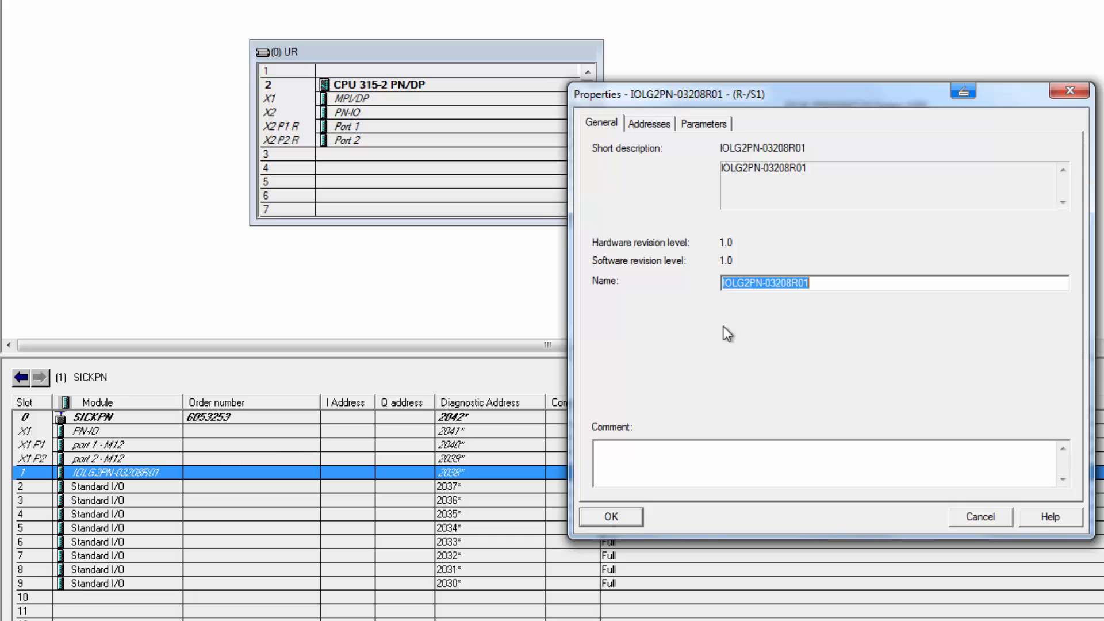
pyautogui.write('SICKPN')
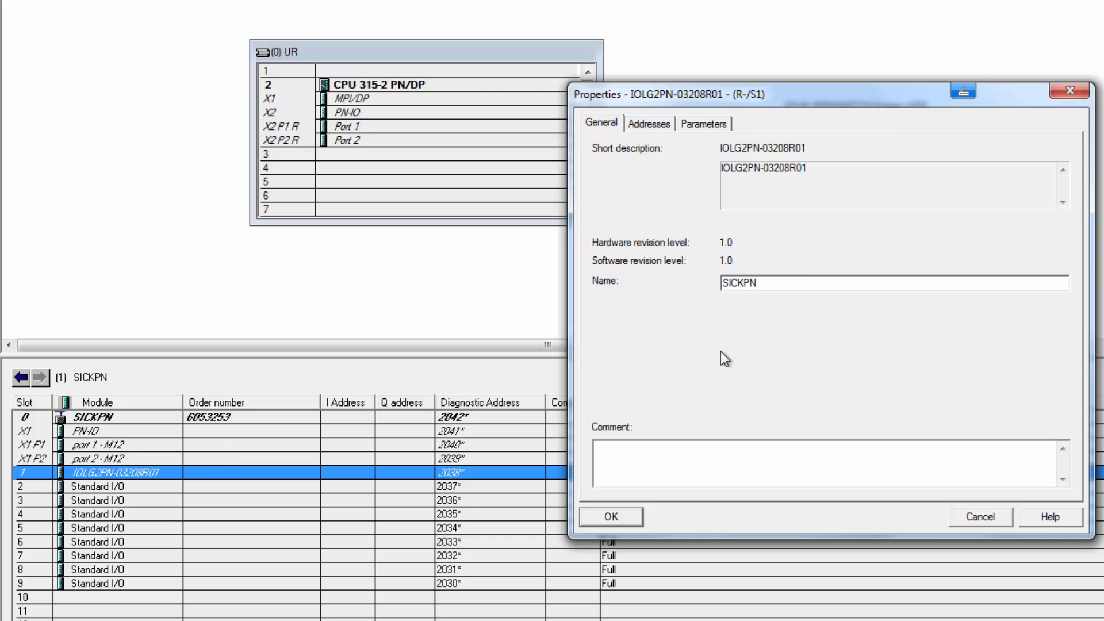
pyautogui.click(612, 512)
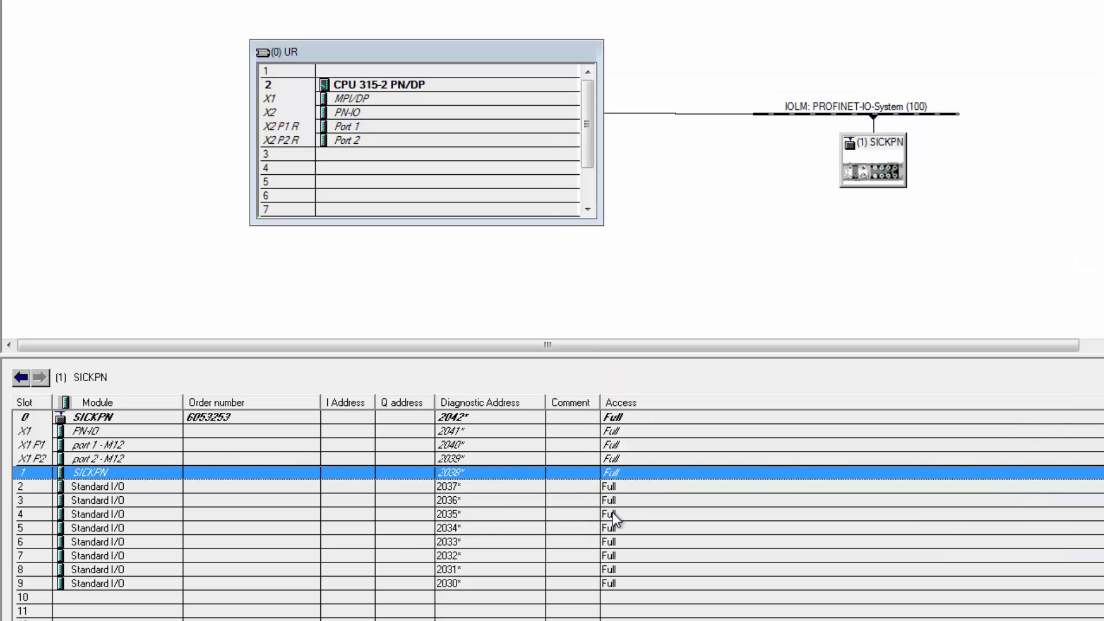
# In the slot 1 module's port function parameters, set Function Port 0 Pin 4 to IO-Link
pyautogui.doubleClick(90, 471)
pyautogui.click(704, 123)
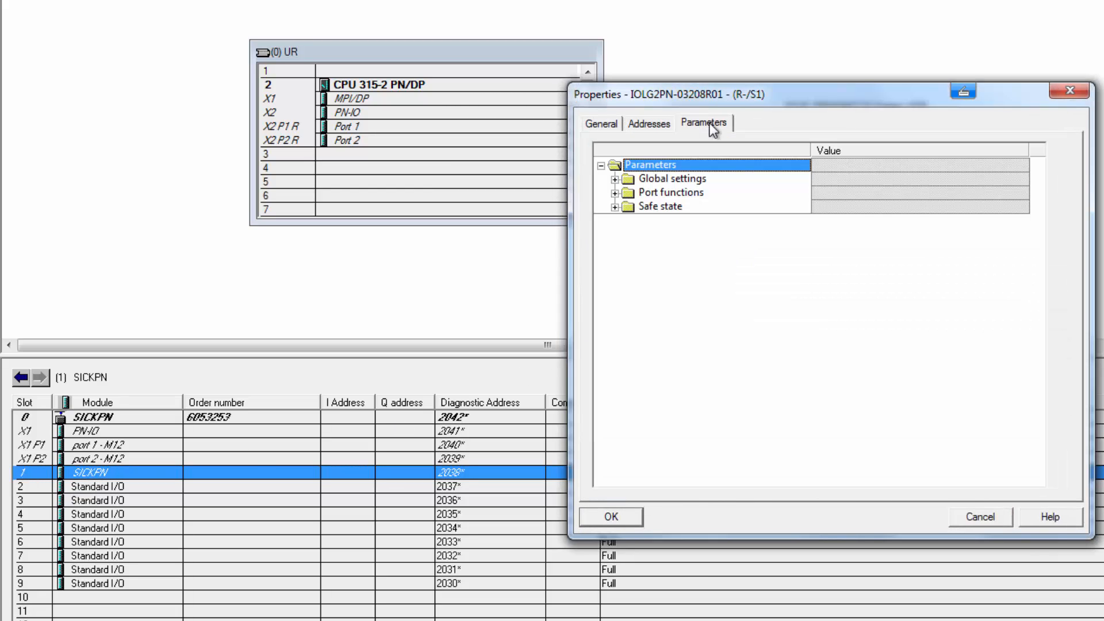
pyautogui.click(615, 193)
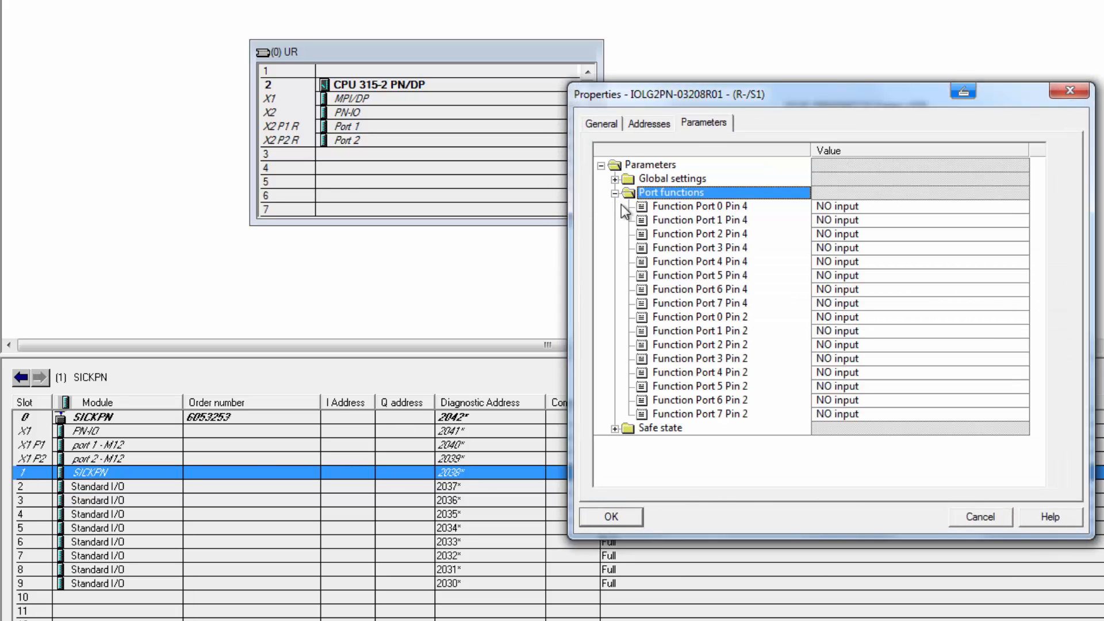
pyautogui.click(666, 207)
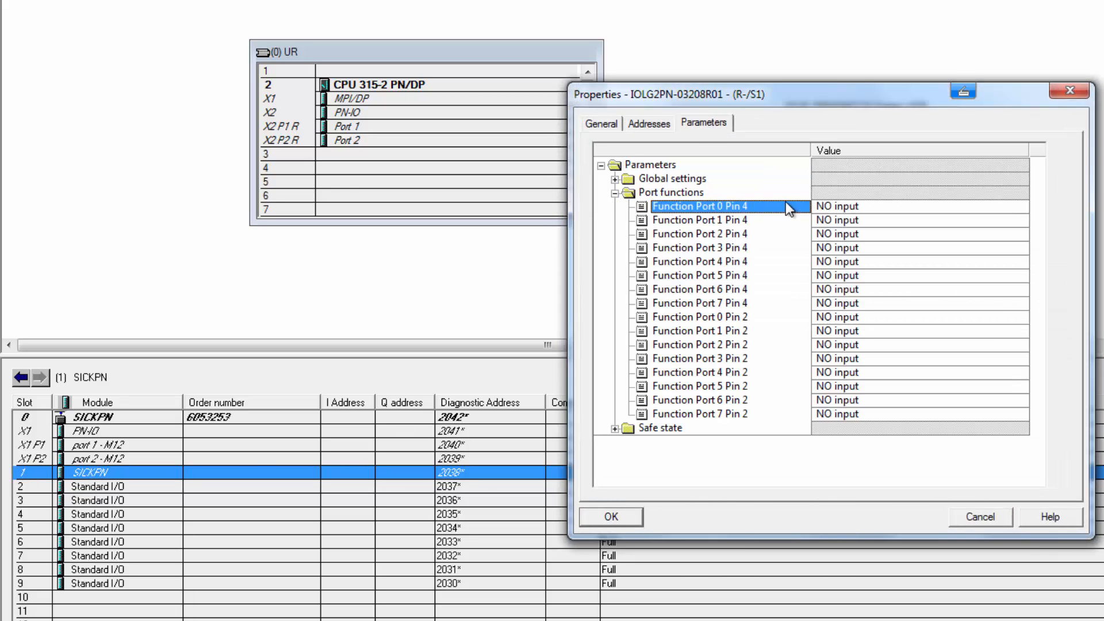
pyautogui.click(834, 206)
pyautogui.click(1020, 207)
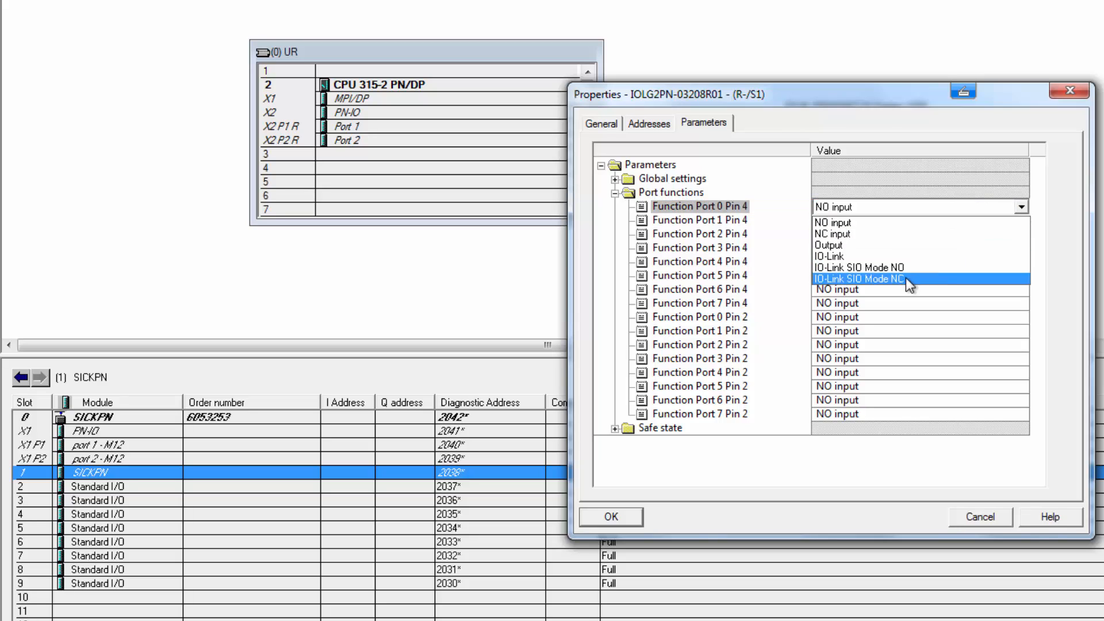
pyautogui.click(857, 260)
pyautogui.click(612, 517)
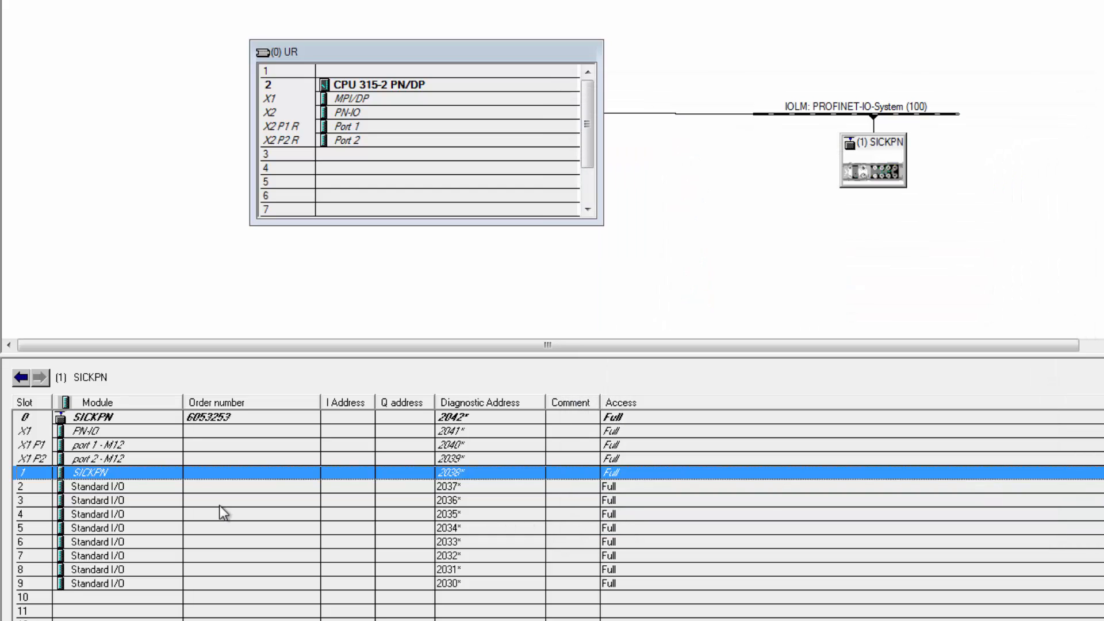
# Delete the Standard I/O module in slot 2 of the SICKPN device
pyautogui.click(114, 485)
pyautogui.rightClick(114, 485)
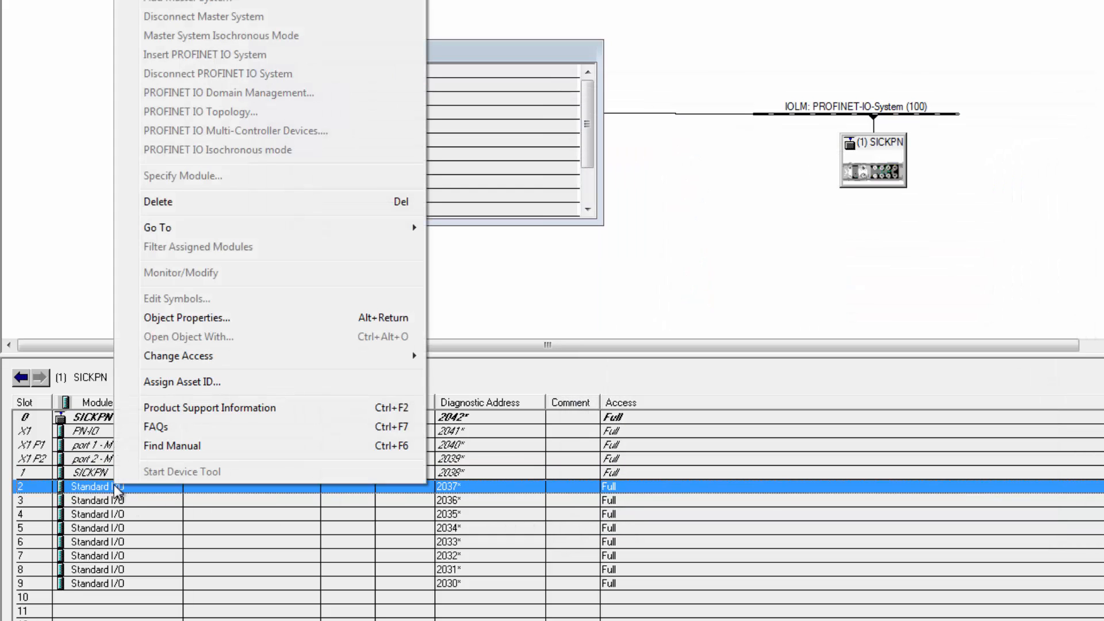
pyautogui.click(166, 202)
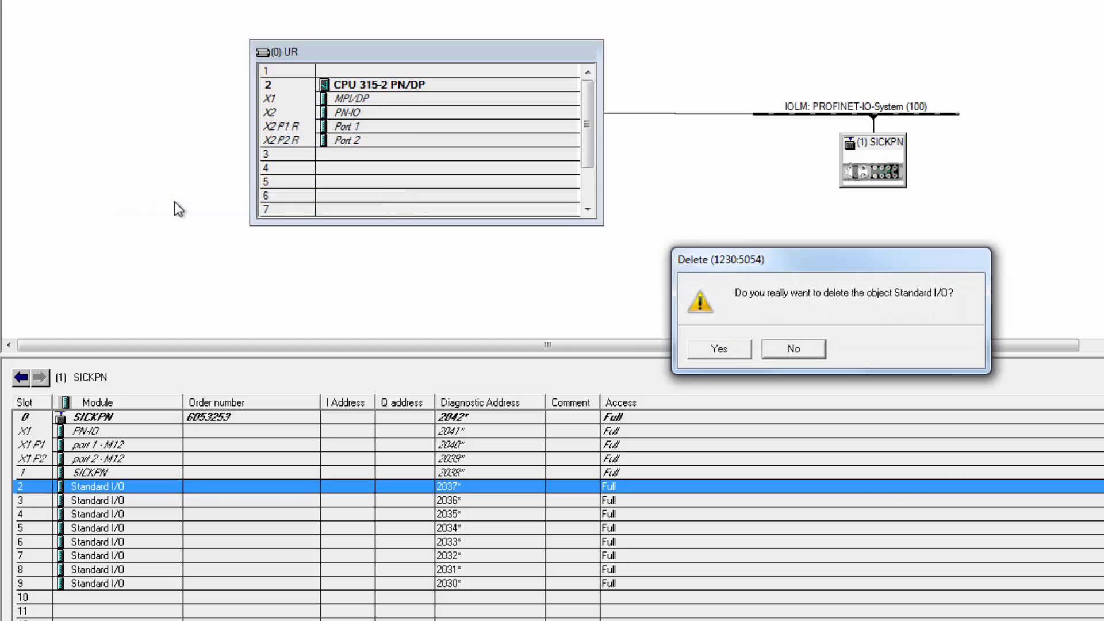
pyautogui.click(718, 348)
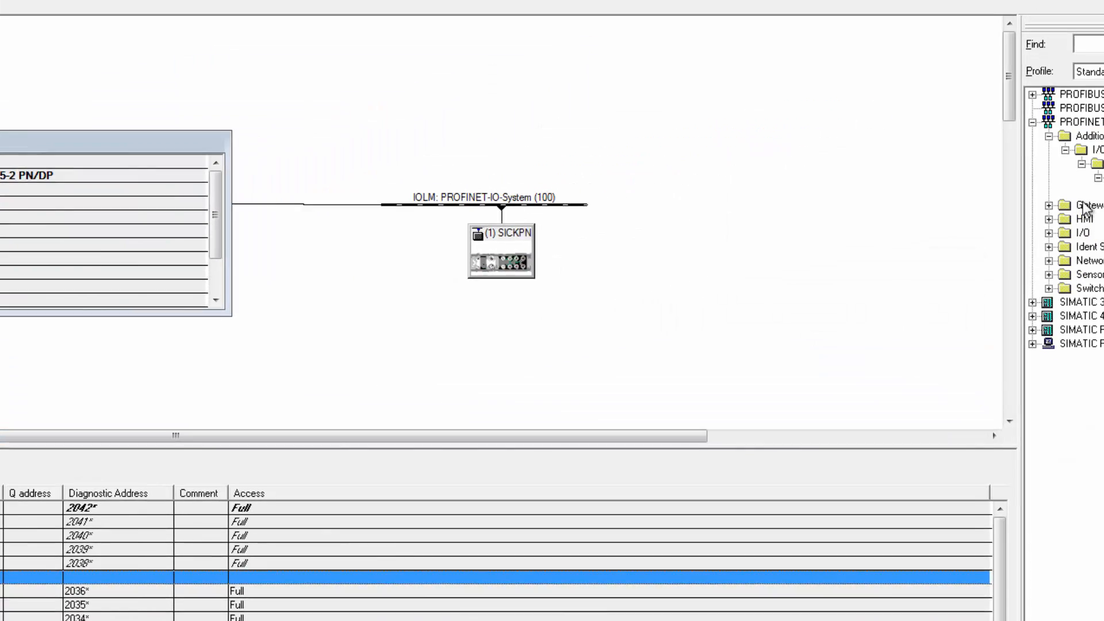
# Insert the IOL_I__4 byte IO-Link module from the IOLG2PN-03208R01 catalog entry into slot 2
pyautogui.click(929, 236)
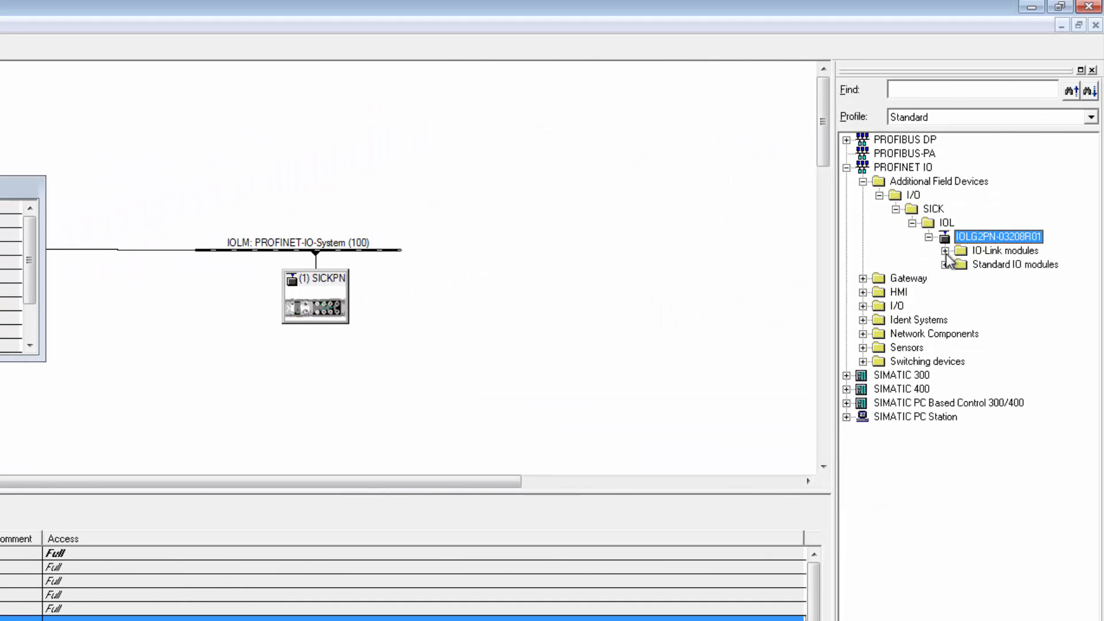
pyautogui.click(946, 252)
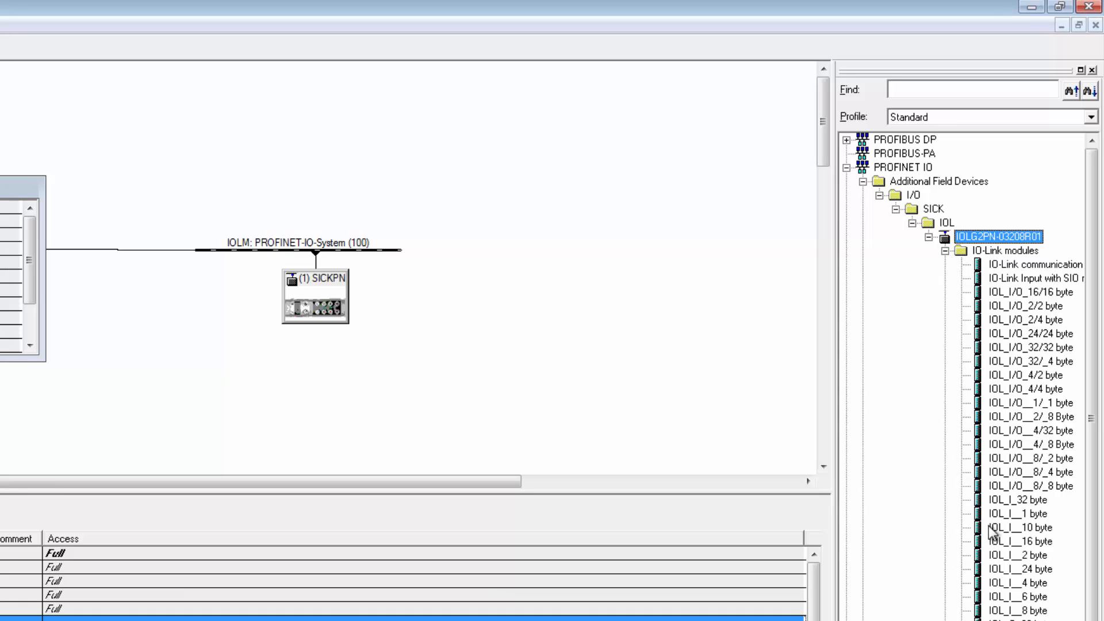
pyautogui.click(998, 583)
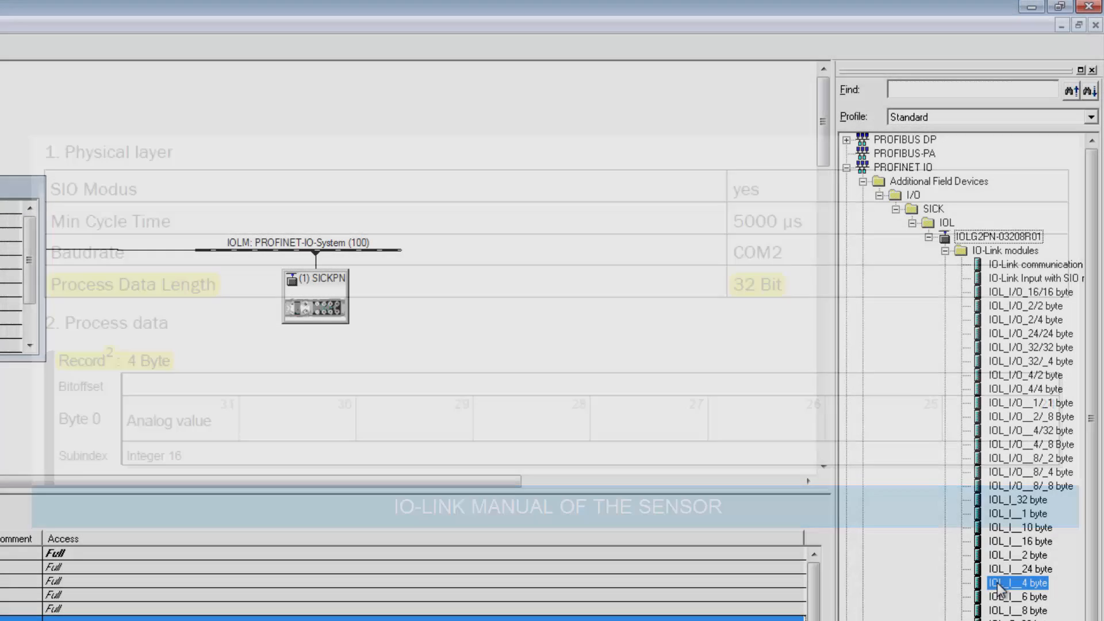
pyautogui.moveTo(997, 583); pyautogui.dragTo(132, 468)
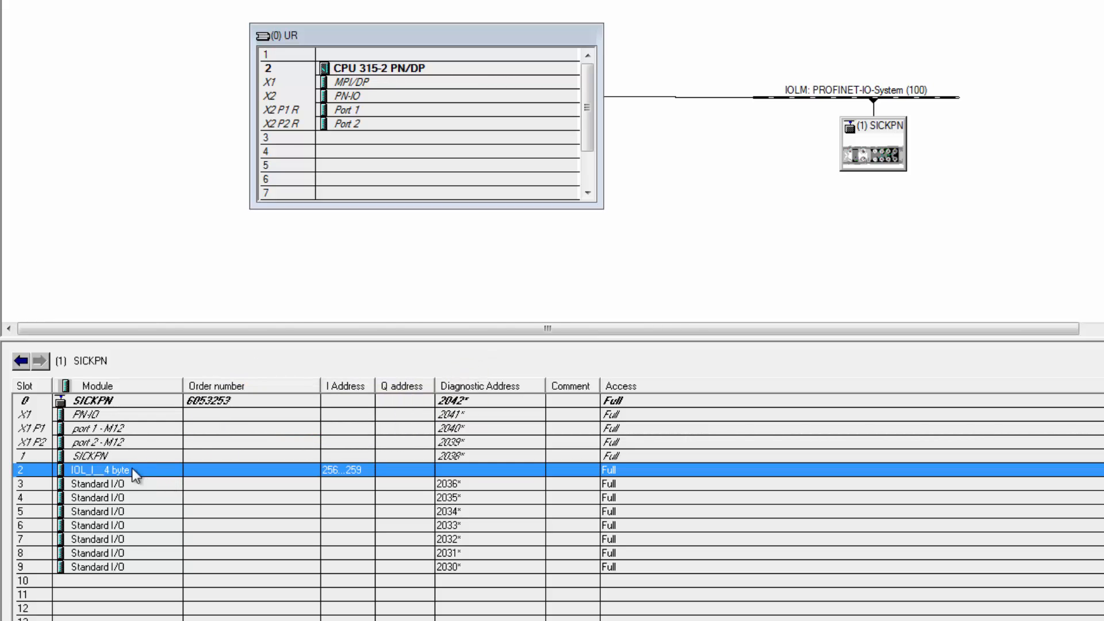
# Review the parameters of the IOL_I__4 byte module in slot 2
pyautogui.doubleClick(123, 471)
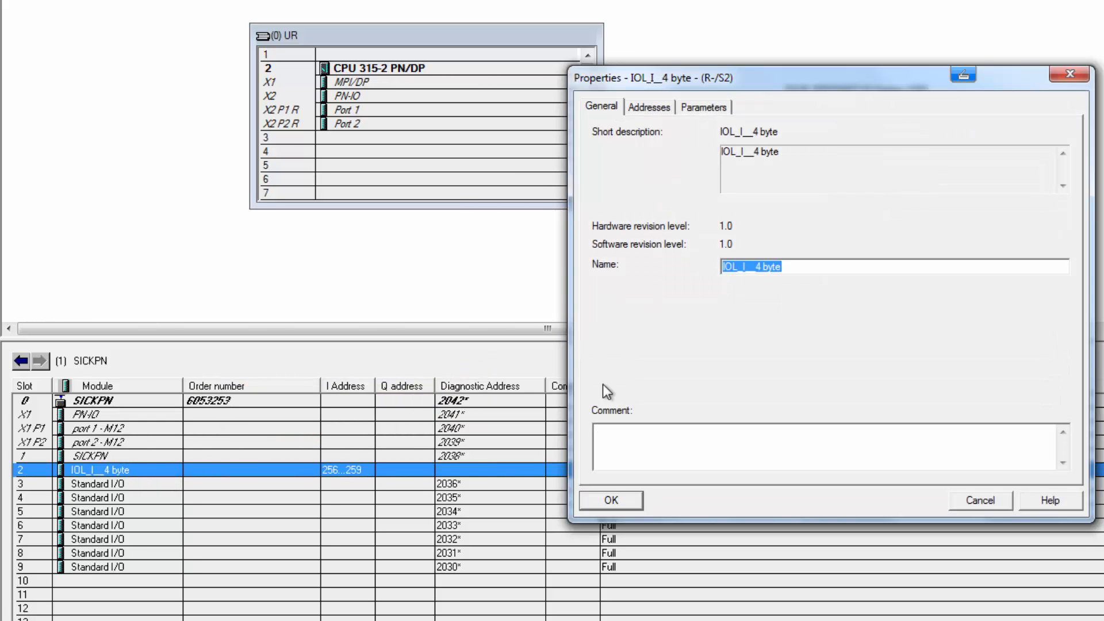
pyautogui.click(705, 107)
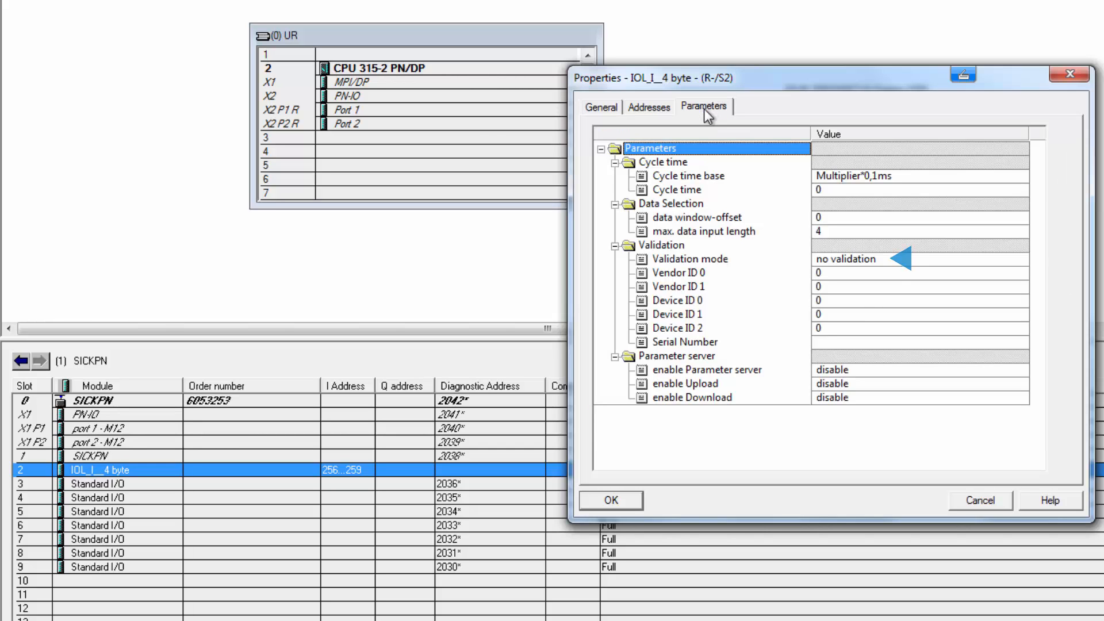
pyautogui.click(611, 501)
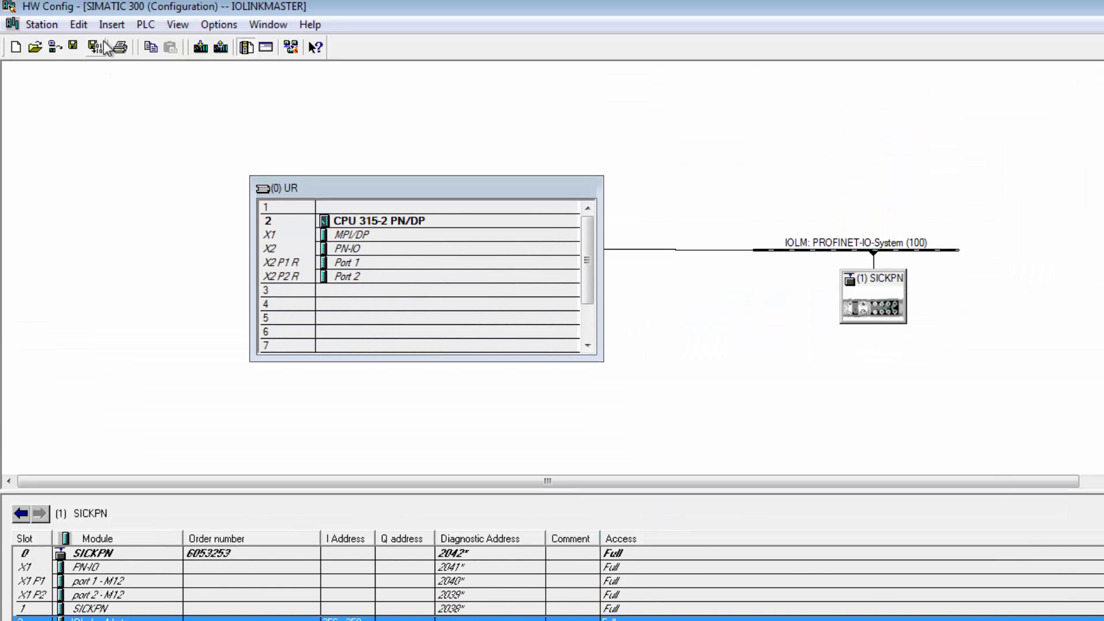
# Save and compile the configuration, then download it to the CPU 315-2 PN/DP with a complete restart
pyautogui.click(94, 48)
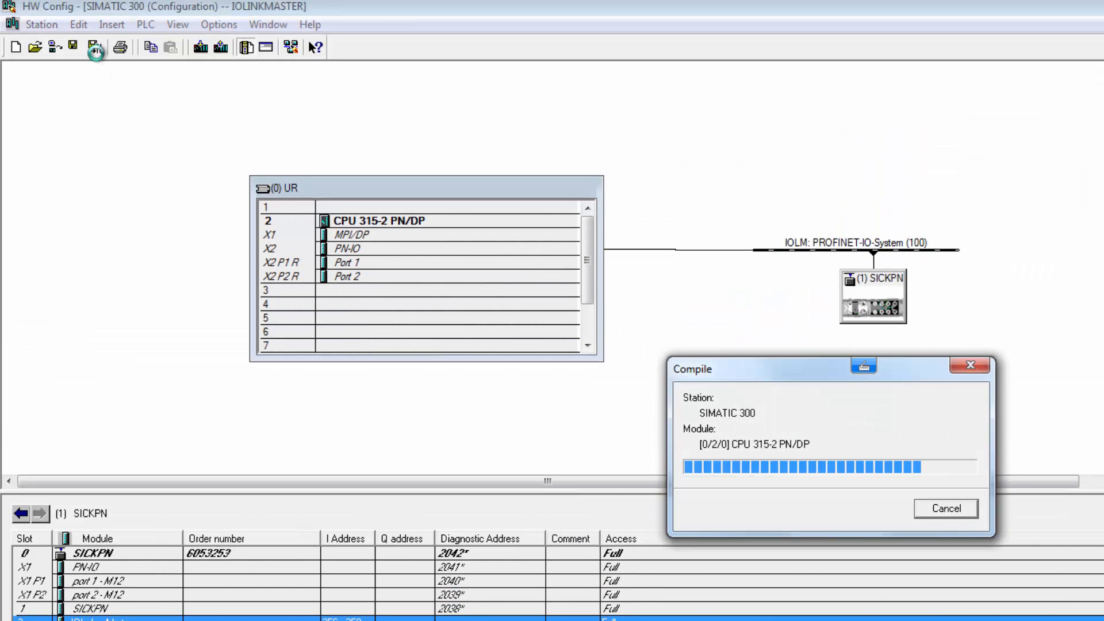
pyautogui.click(202, 46)
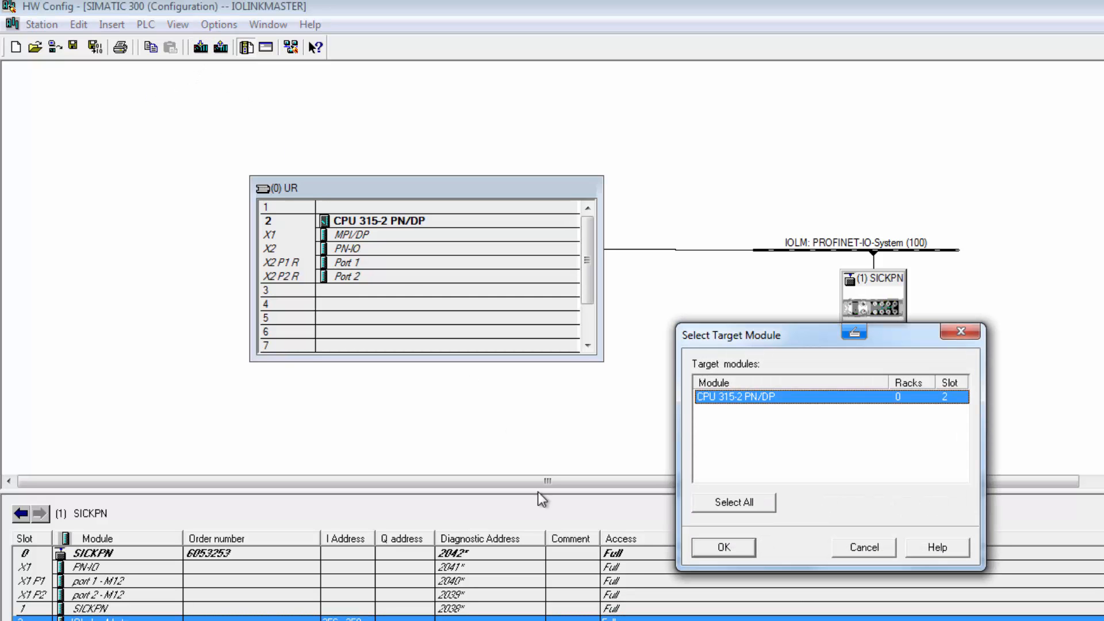
pyautogui.click(699, 549)
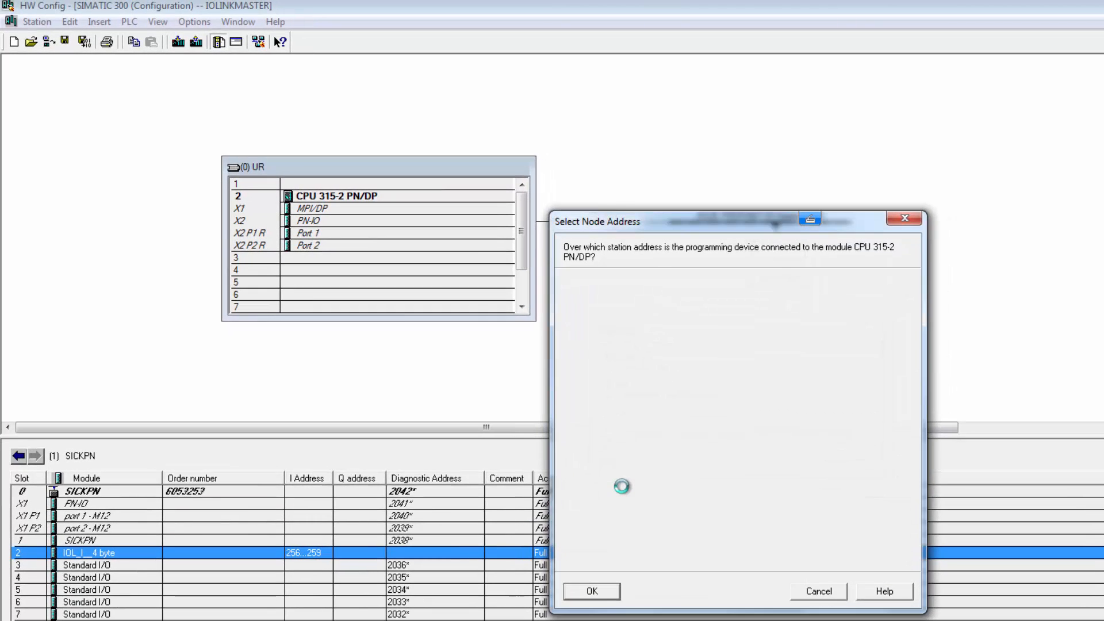
pyautogui.click(596, 597)
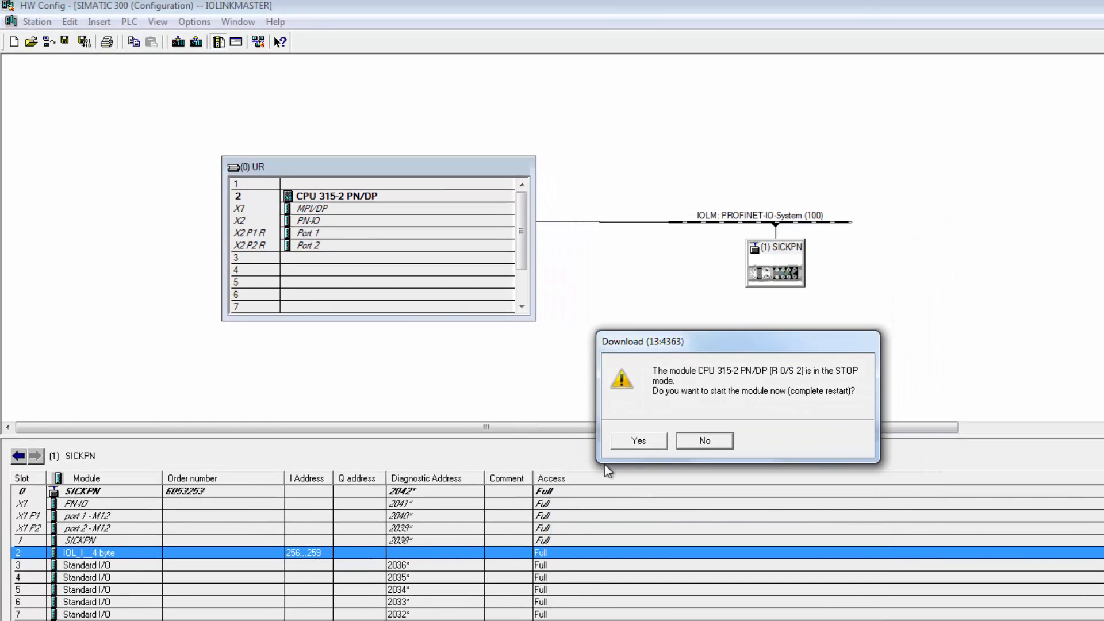
pyautogui.click(636, 440)
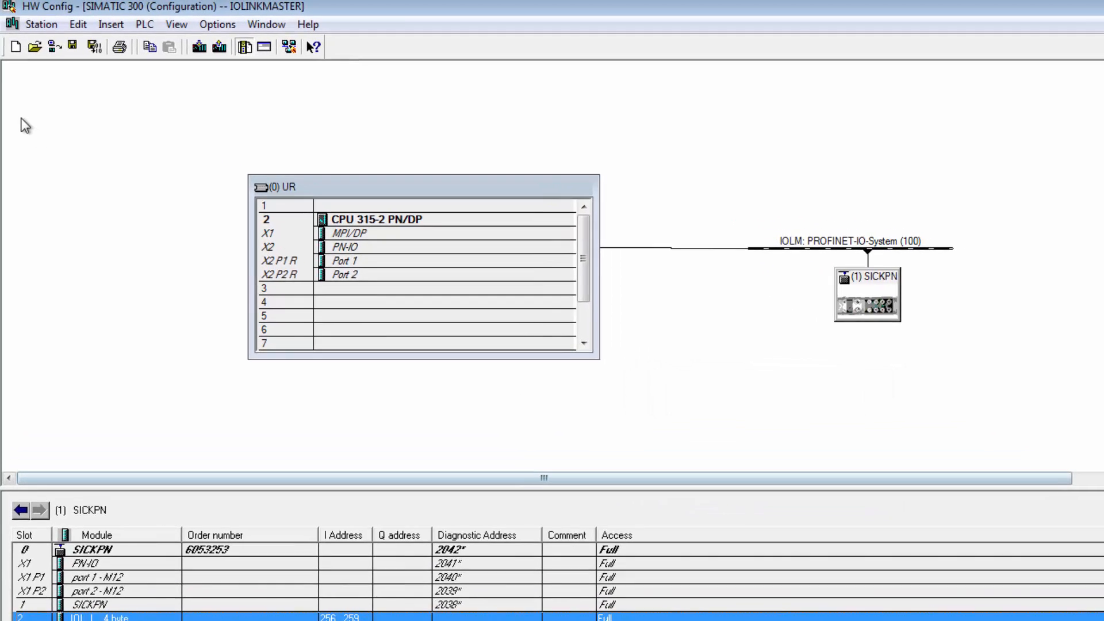
# Open the IO-Link master's web interface at 192.168.0.106 in a web browser
pyautogui.click(56, 47)
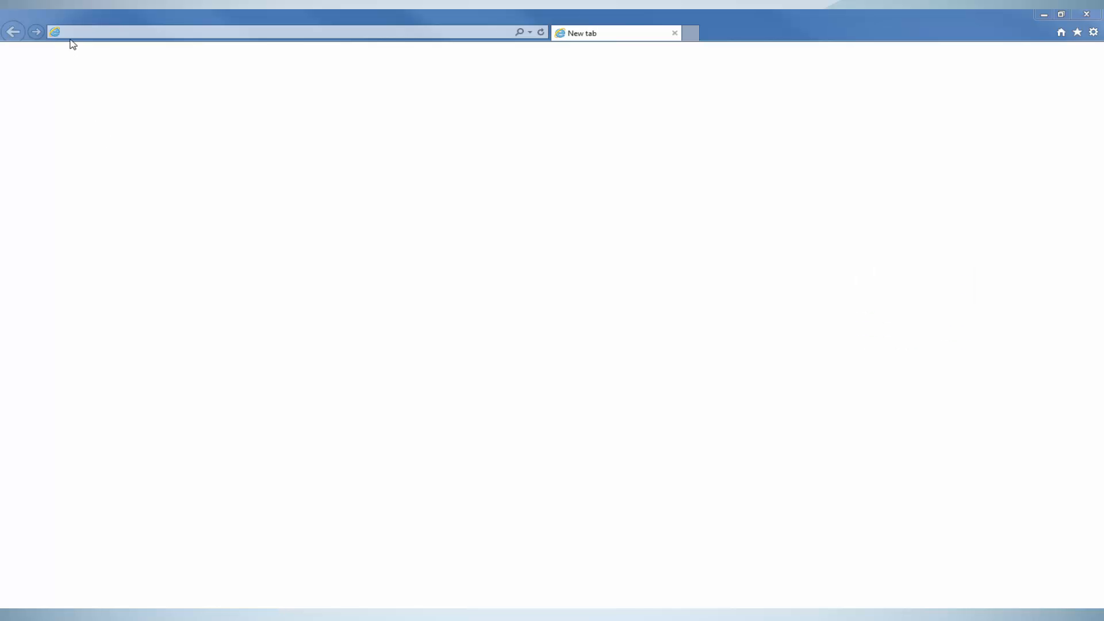
pyautogui.click(70, 36)
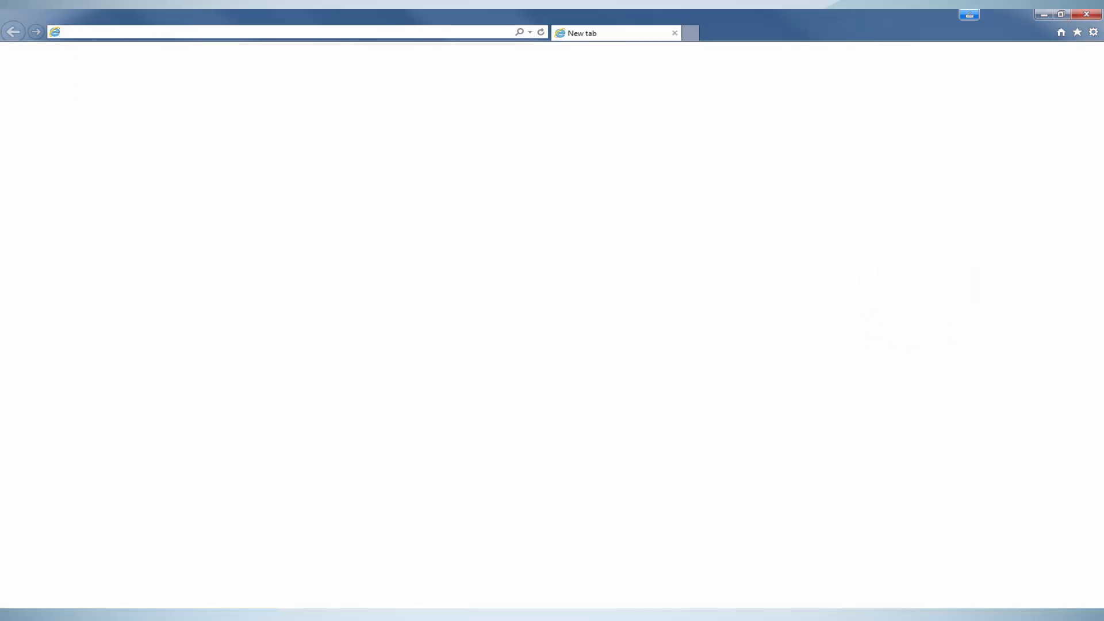
pyautogui.write('192.1')
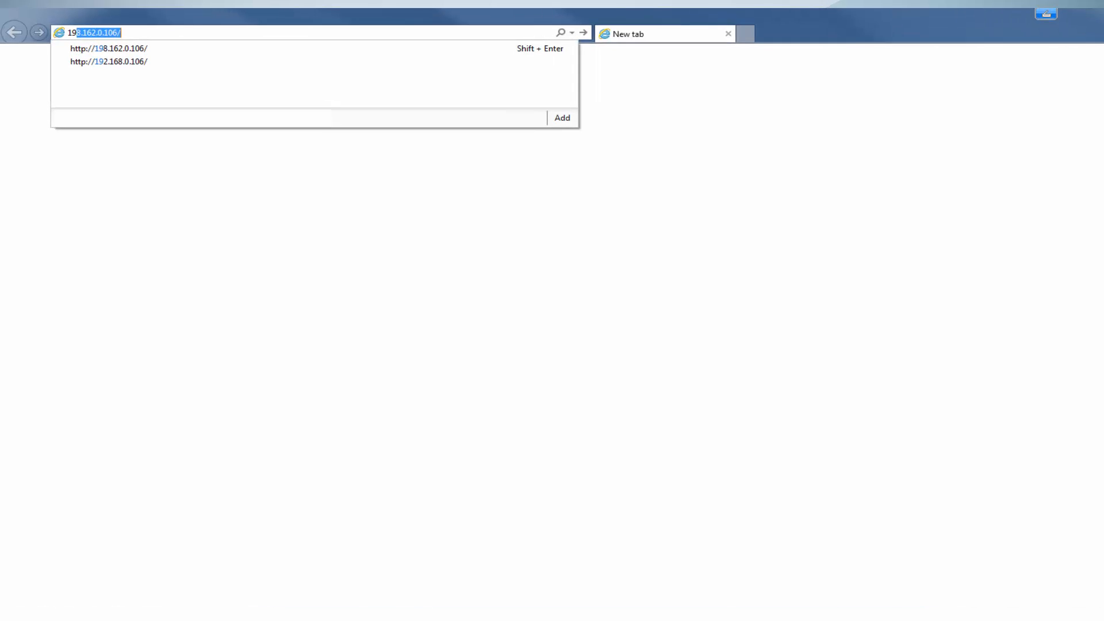
pyautogui.write('68.0')
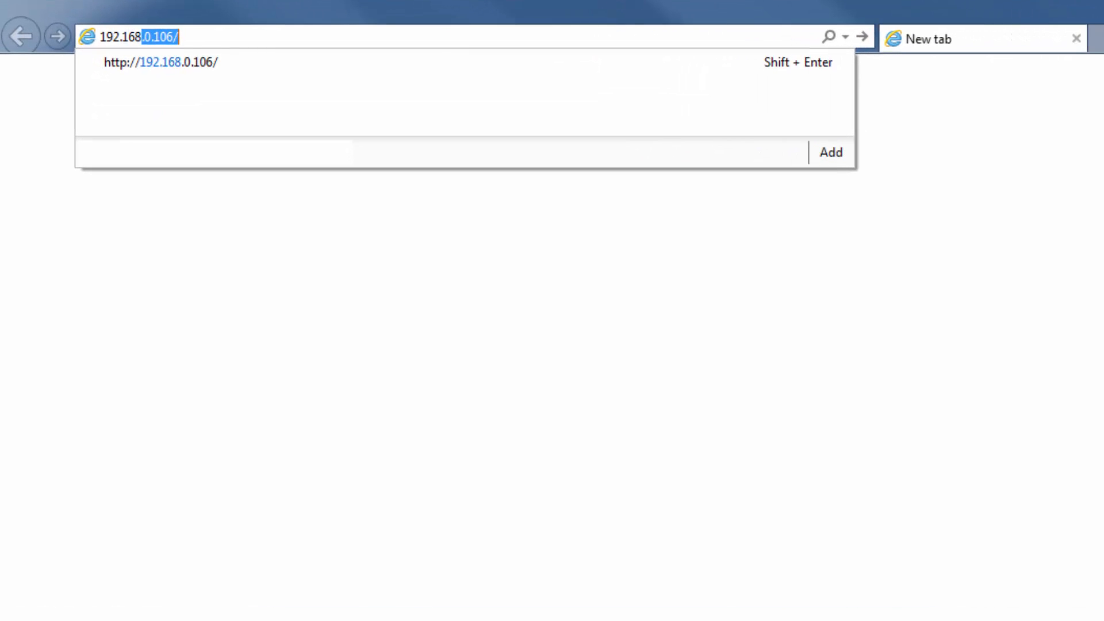
pyautogui.write('.106')
pyautogui.press('Return')
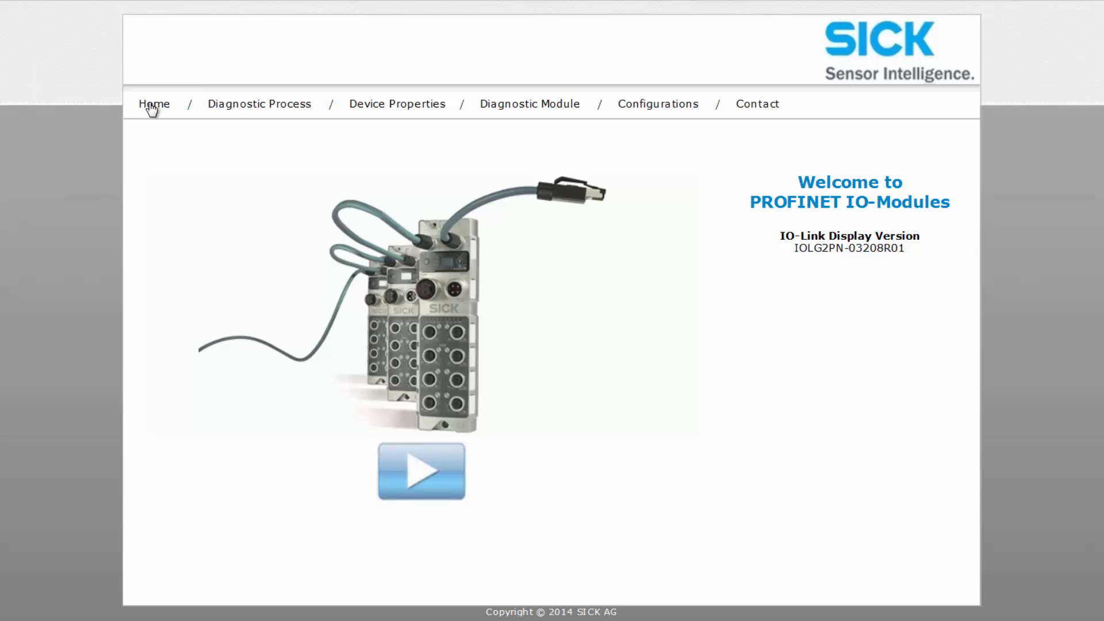
# On the Device Properties page for port 0, read parameter index 16, subindex 0 from the sensor
pyautogui.click(235, 116)
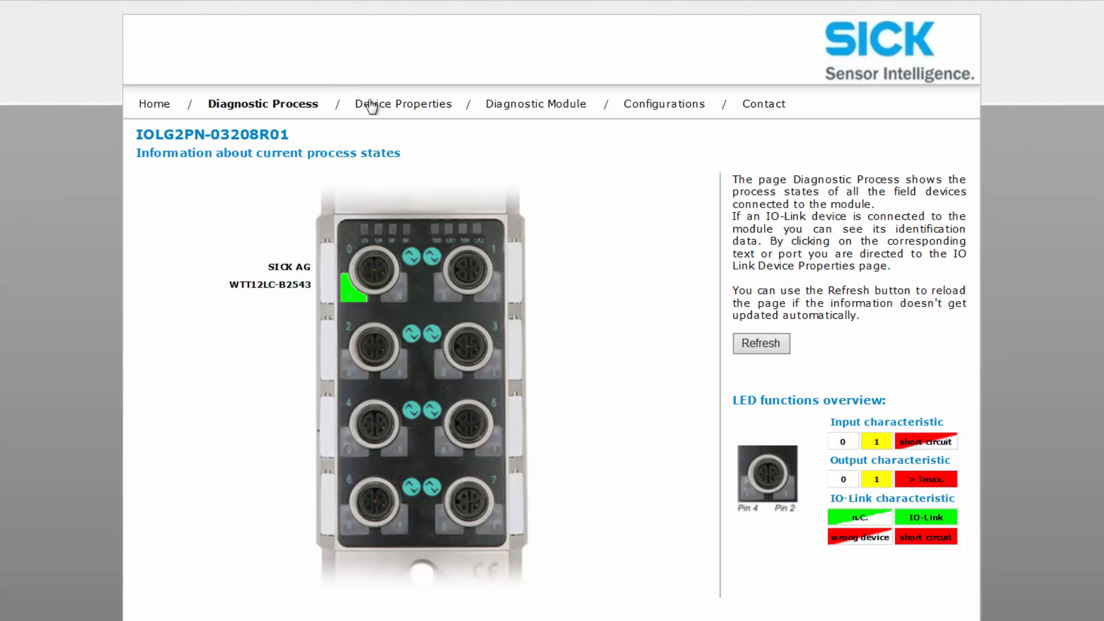
pyautogui.click(441, 109)
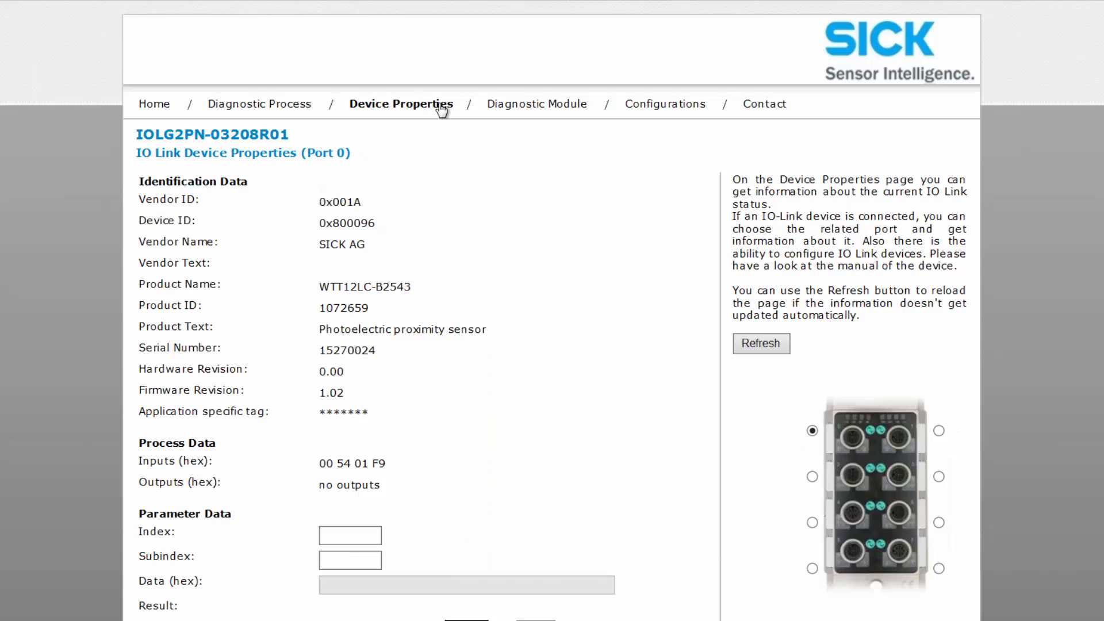
pyautogui.scroll(-1, 438, 111)
pyautogui.click(353, 498)
pyautogui.write('16')
pyautogui.write('0')
pyautogui.click(465, 594)
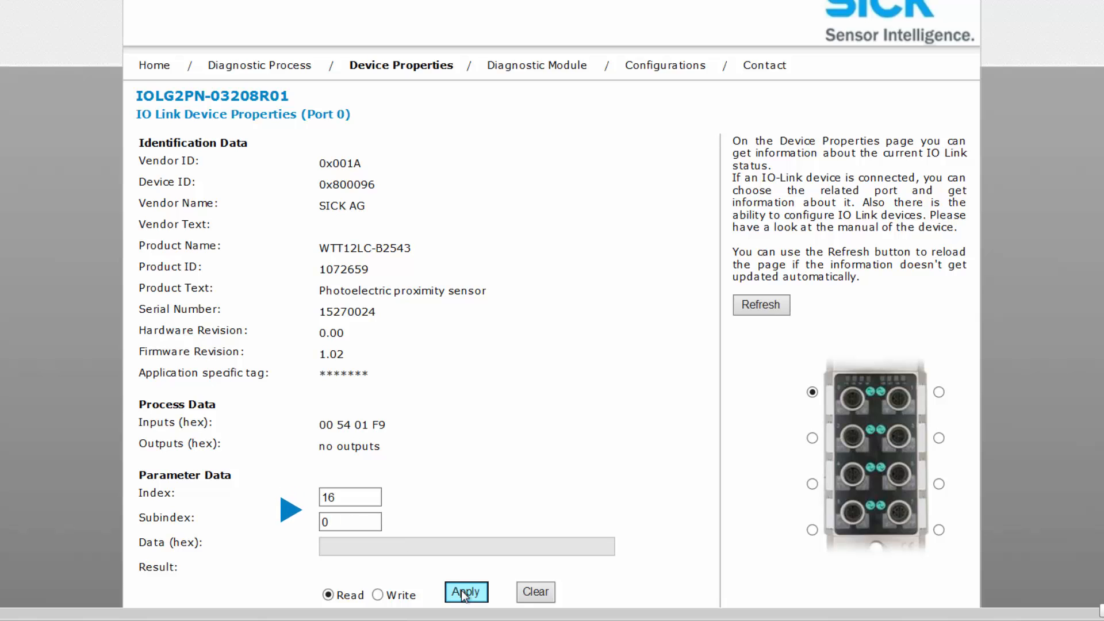